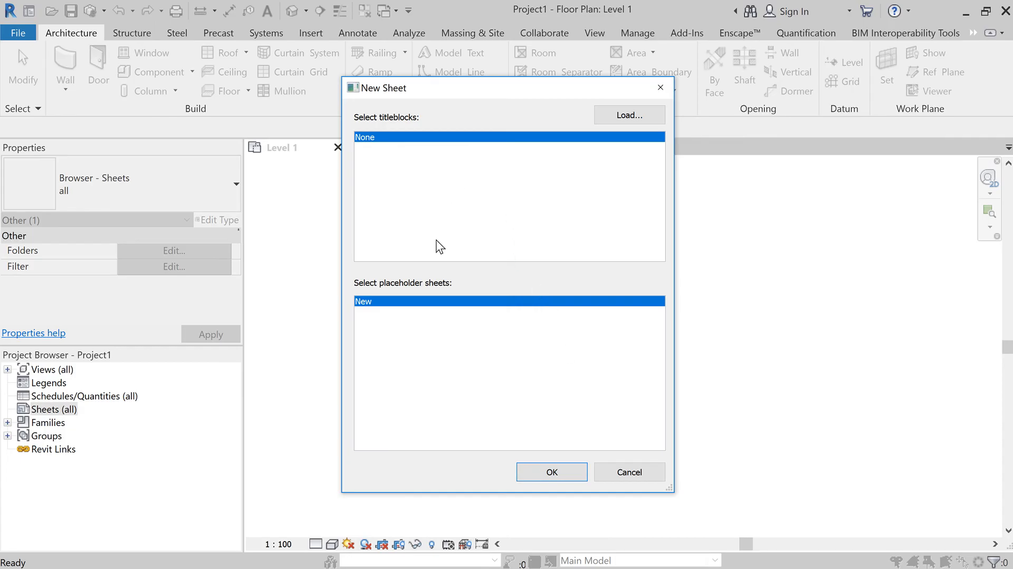
Step: Browse the family library to the Titleblocks folder inside the English library for the new sheet's title block
{"action": "left_click", "coordinate": [622, 115]}
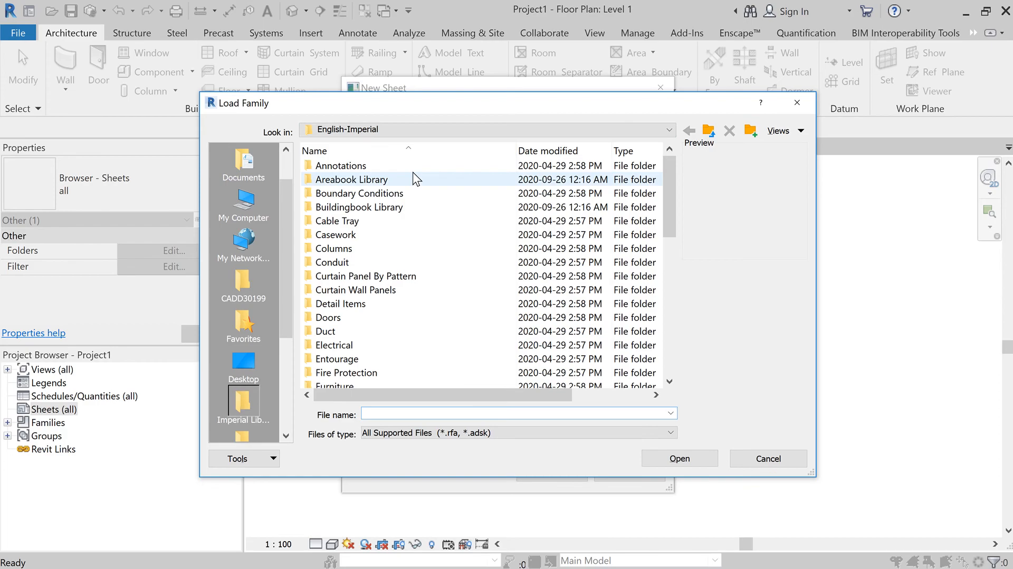
{"action": "left_click", "coordinate": [710, 133]}
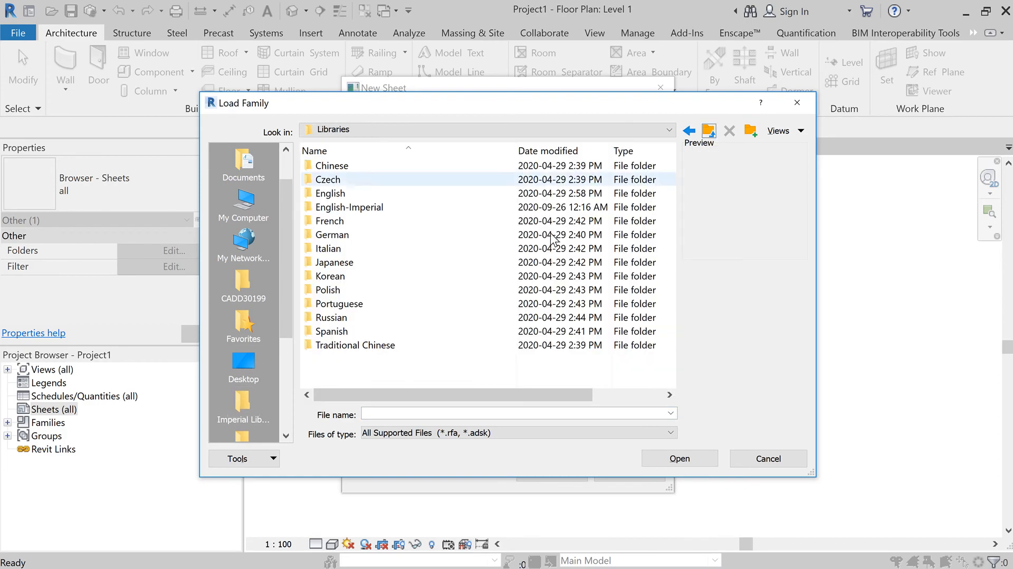
{"action": "double_click", "coordinate": [406, 193]}
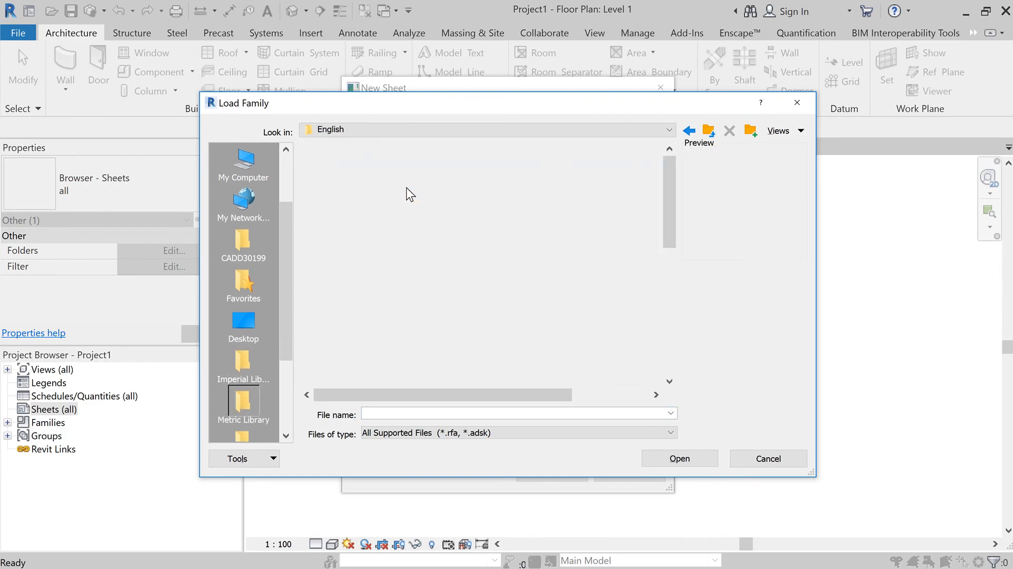
{"action": "scroll", "coordinate": [411, 300], "scroll_direction": "down", "scroll_amount": 3}
{"action": "scroll", "coordinate": [410, 305], "scroll_direction": "down", "scroll_amount": 5}
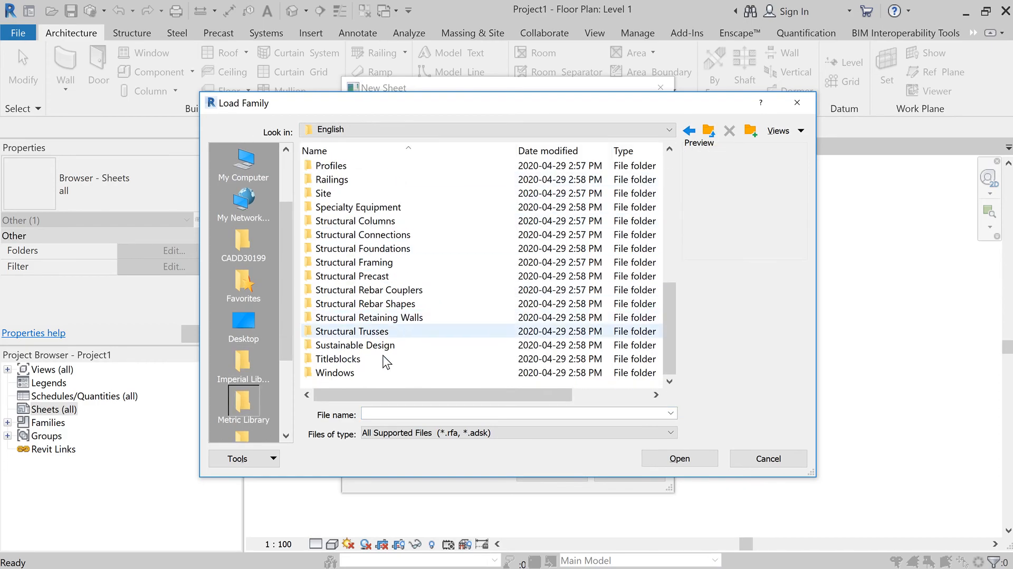
{"action": "left_click", "coordinate": [381, 360]}
{"action": "double_click", "coordinate": [380, 361]}
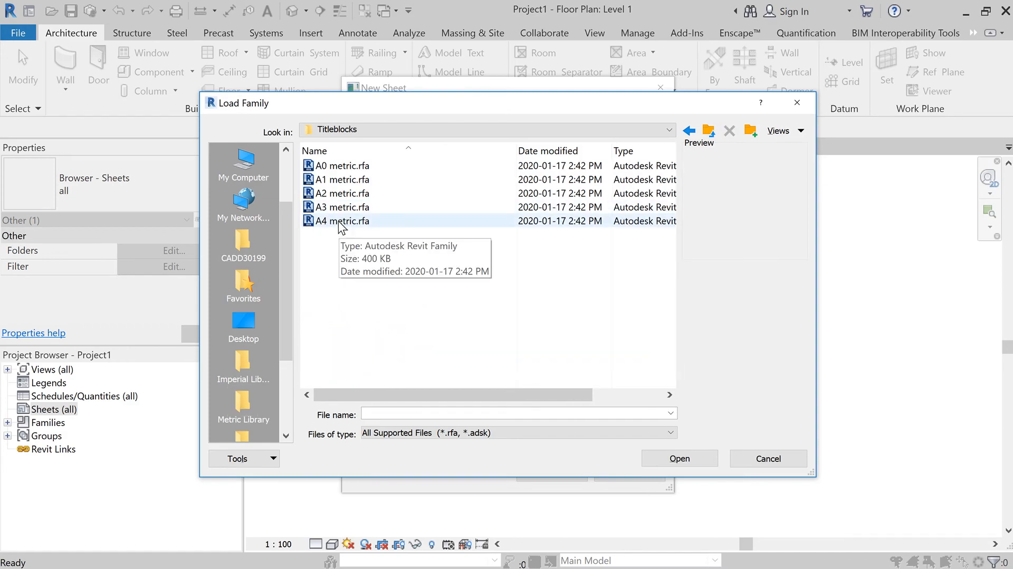
Step: Load the A1 metric title block family and create a new sheet with it
{"action": "left_click", "coordinate": [340, 221]}
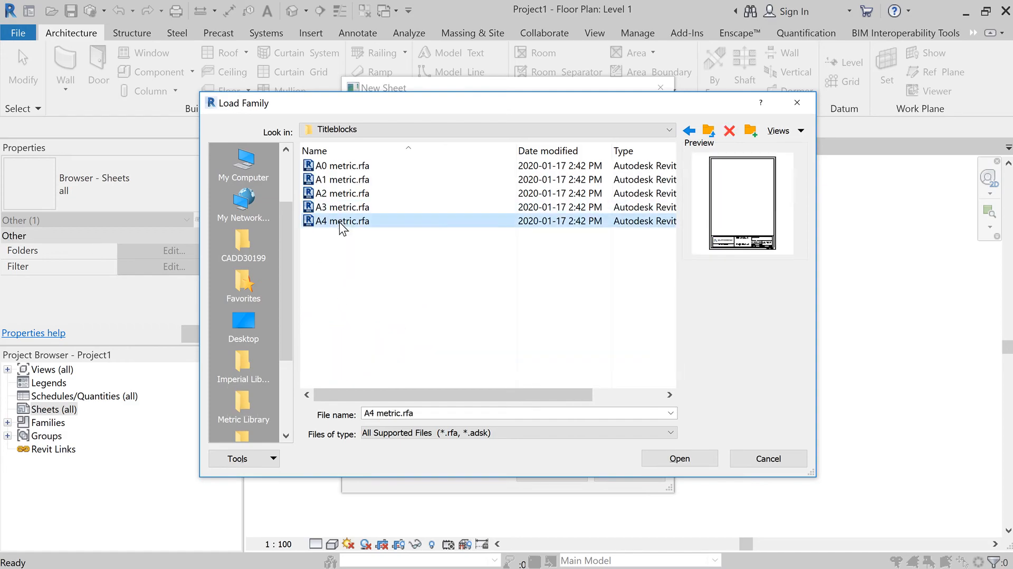
{"action": "left_click", "coordinate": [348, 181]}
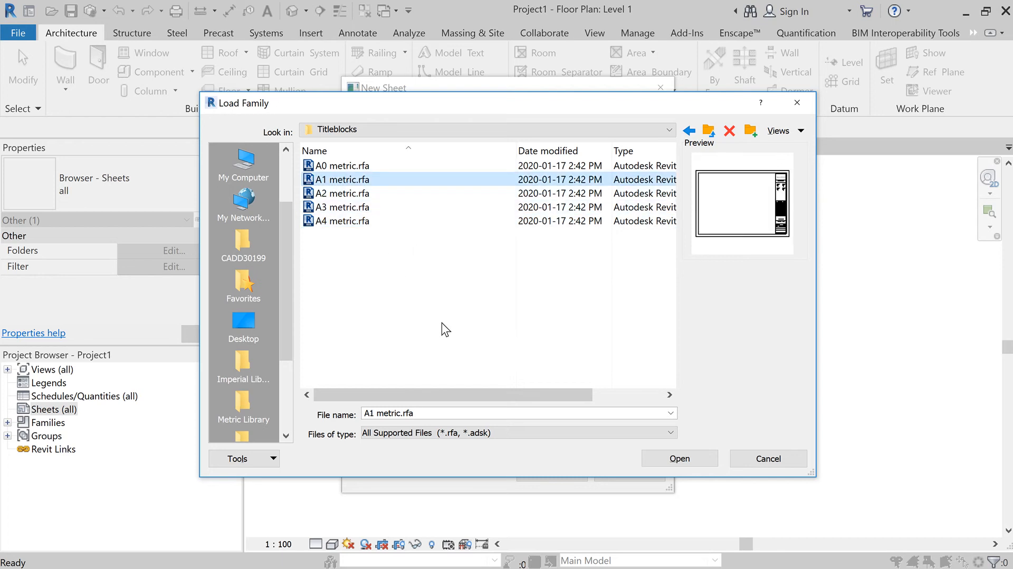
{"action": "left_click", "coordinate": [693, 459]}
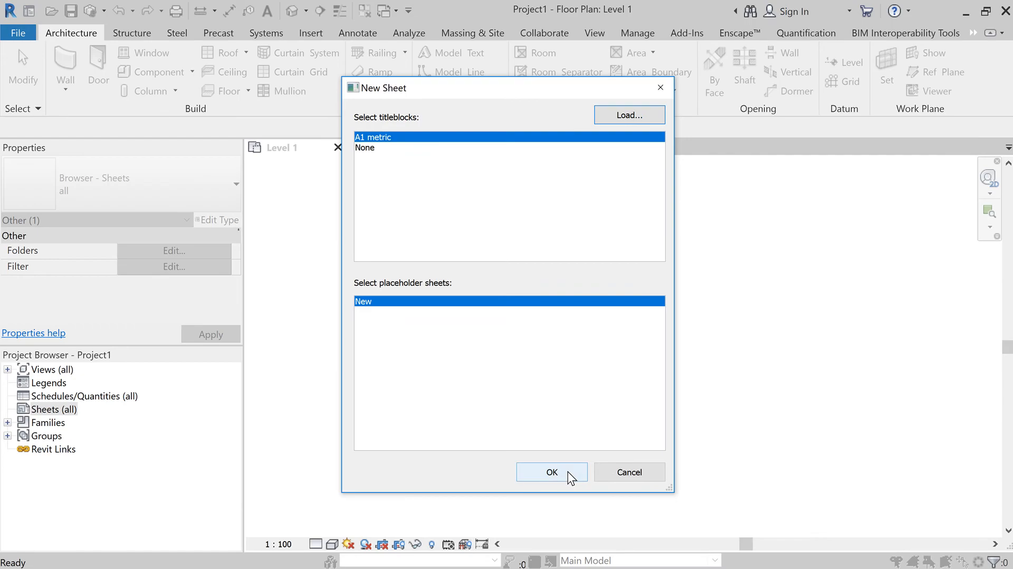
{"action": "left_click", "coordinate": [551, 473]}
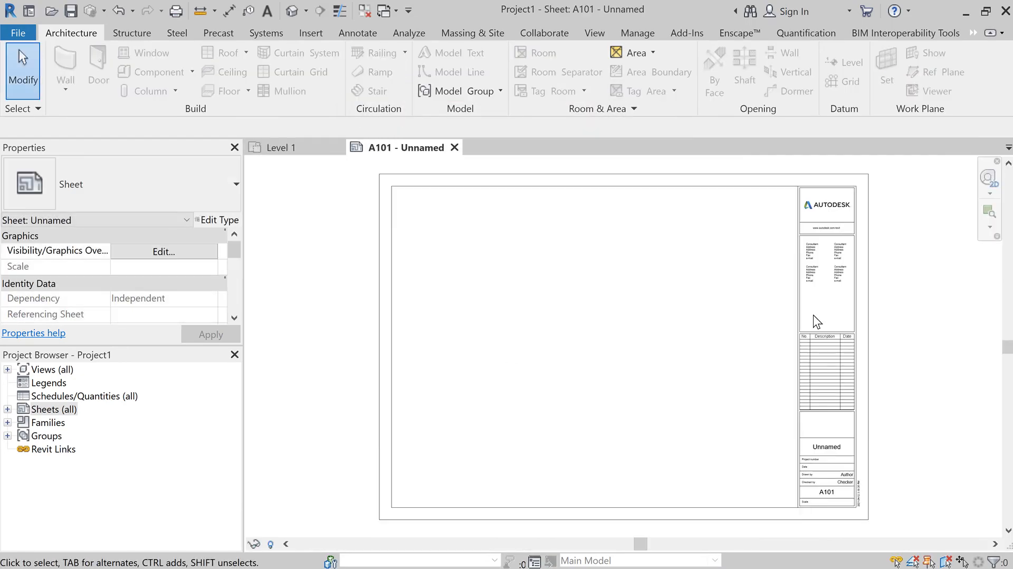
Step: Open the sheet's A1 title block family for editing and inspect its Client Name and Project Name labels
{"action": "double_click", "coordinate": [856, 245]}
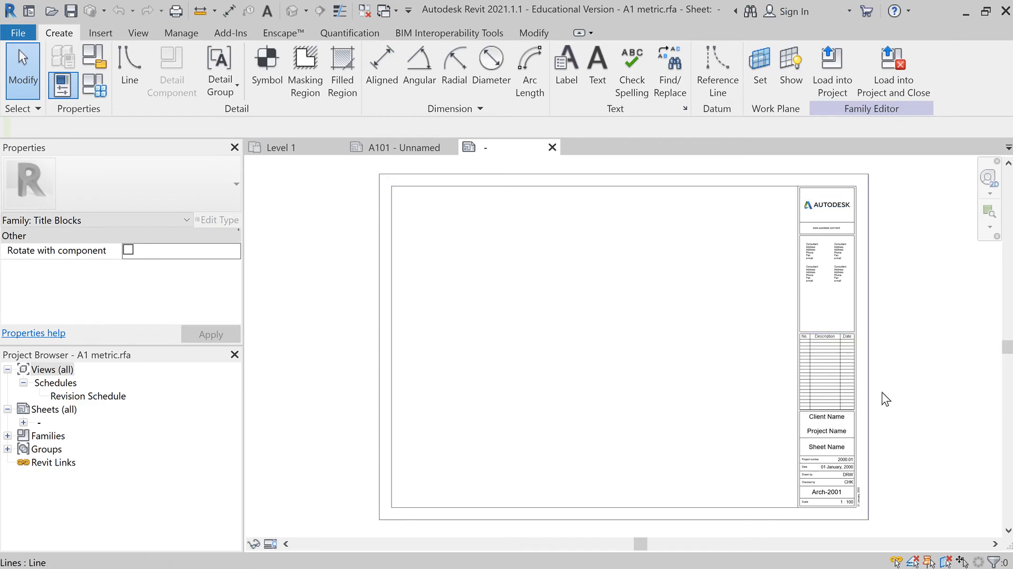
{"action": "scroll", "coordinate": [900, 391], "scroll_direction": "up", "scroll_amount": 3}
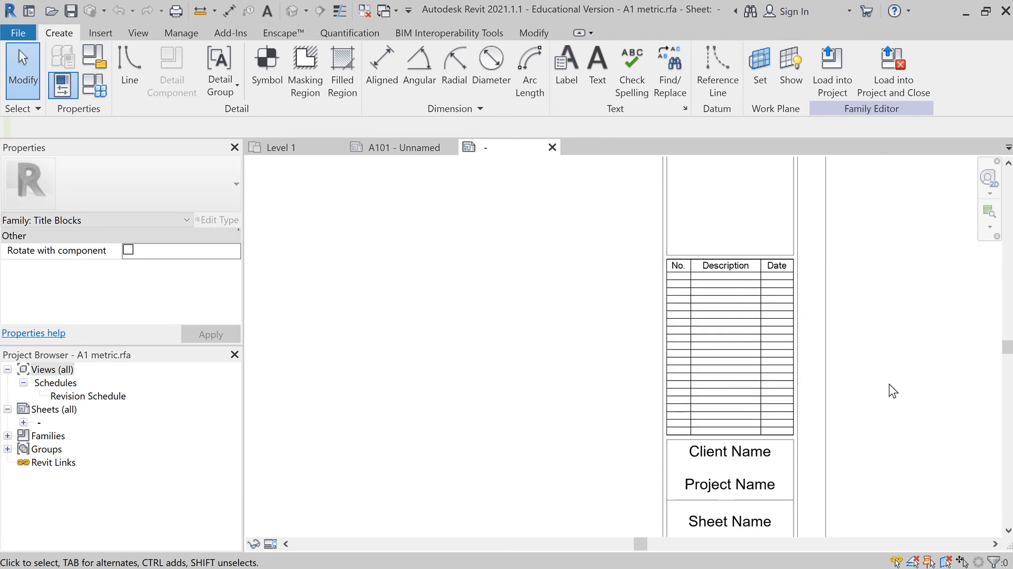
{"action": "middle_click_drag", "start_coordinate": [899, 451], "coordinate": [911, 255]}
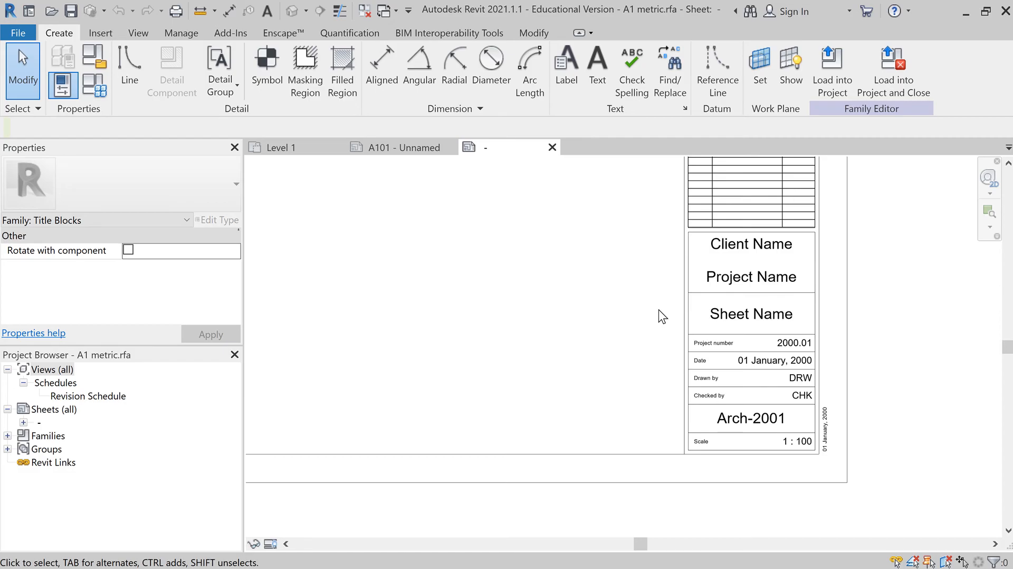
{"action": "left_click", "coordinate": [741, 246]}
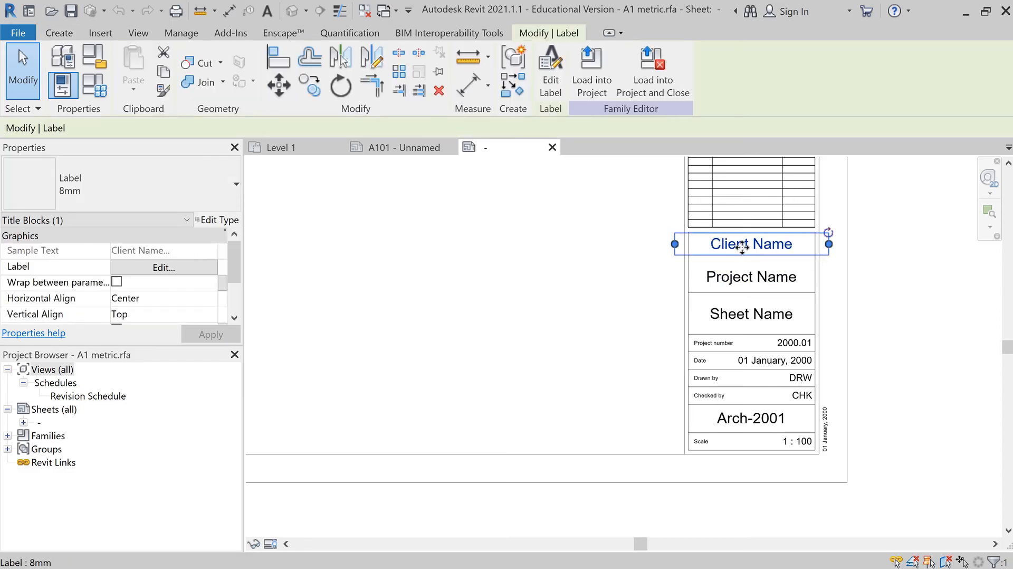
{"action": "left_click", "coordinate": [759, 286]}
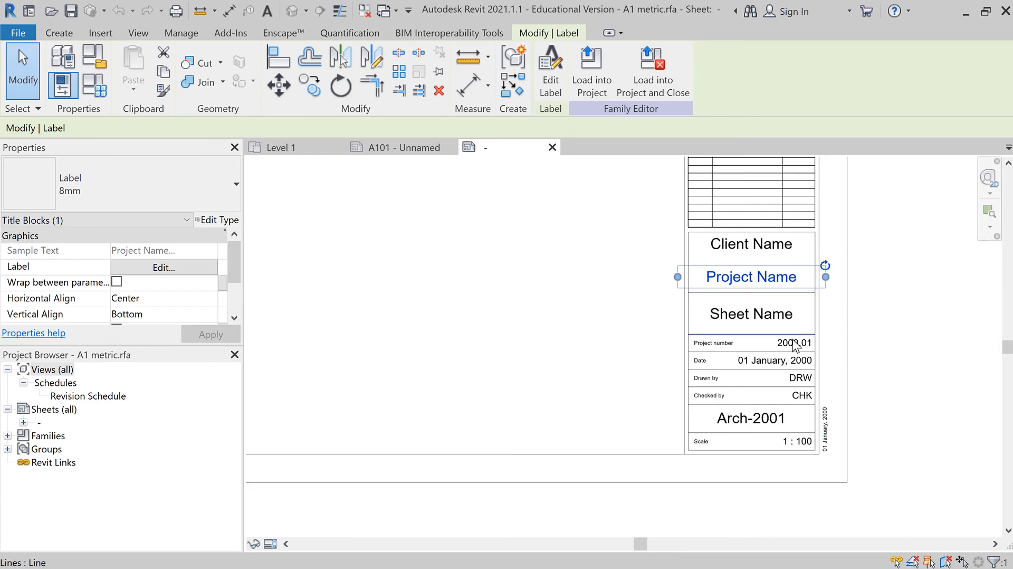
{"action": "left_click", "coordinate": [578, 287]}
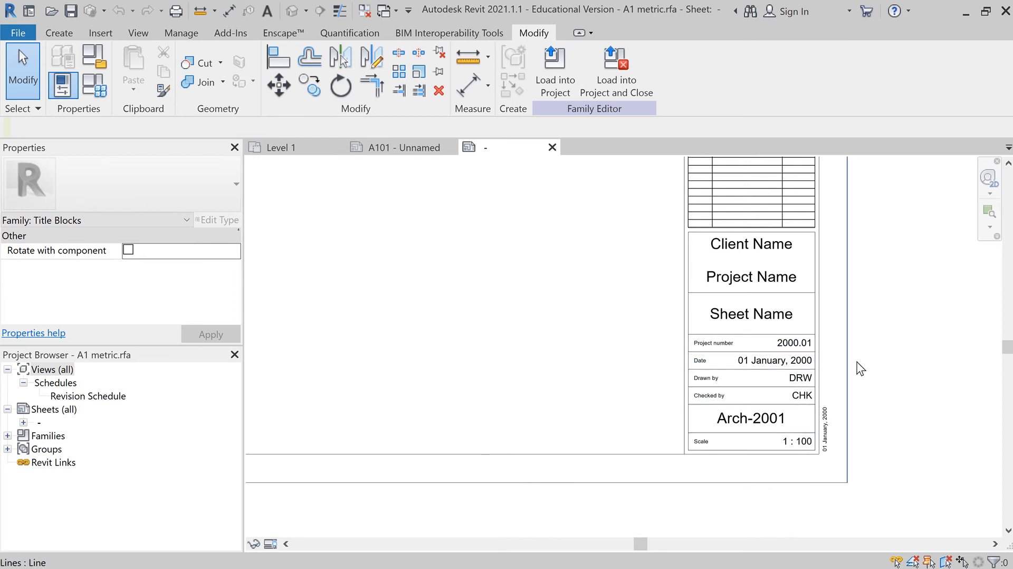
Step: Examine the title block's overall layout and its existing revision table with the No., Description and Date columns
{"action": "scroll", "coordinate": [860, 364], "scroll_direction": "down", "scroll_amount": 2}
{"action": "middle_click_drag", "start_coordinate": [866, 352], "coordinate": [834, 477]}
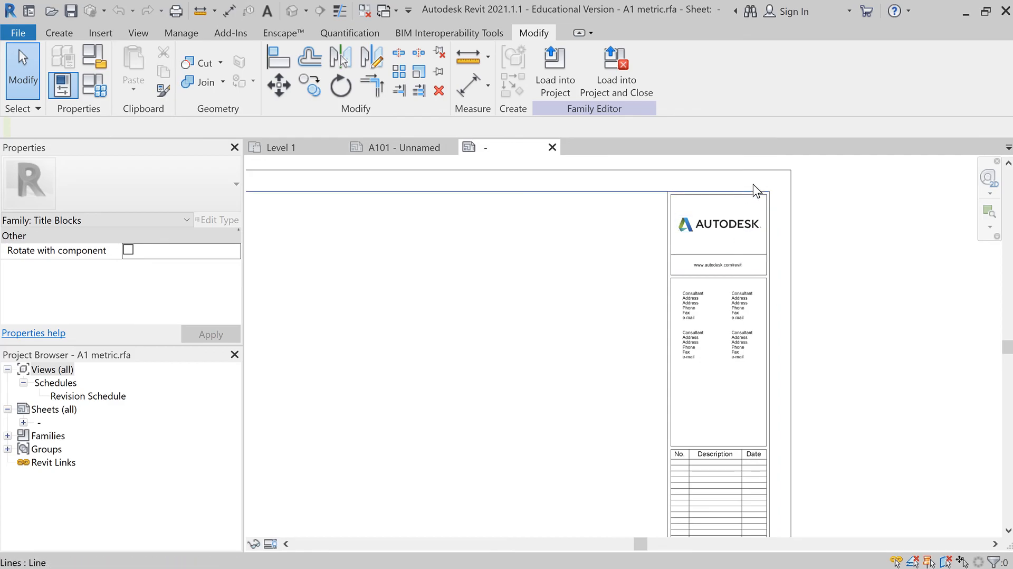
{"action": "scroll", "coordinate": [847, 293], "scroll_direction": "down", "scroll_amount": 5}
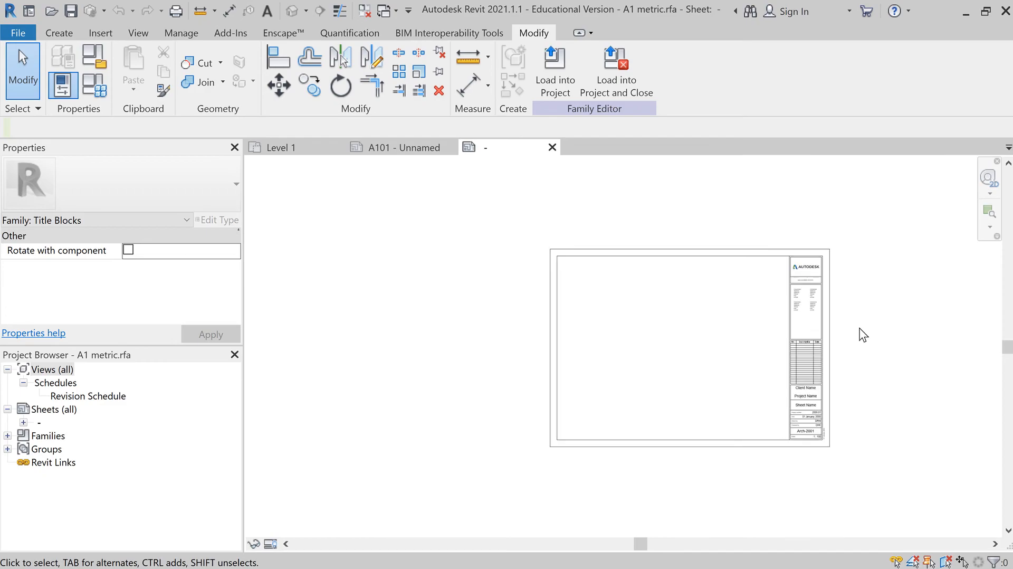
{"action": "middle_click_drag", "start_coordinate": [860, 334], "coordinate": [844, 263]}
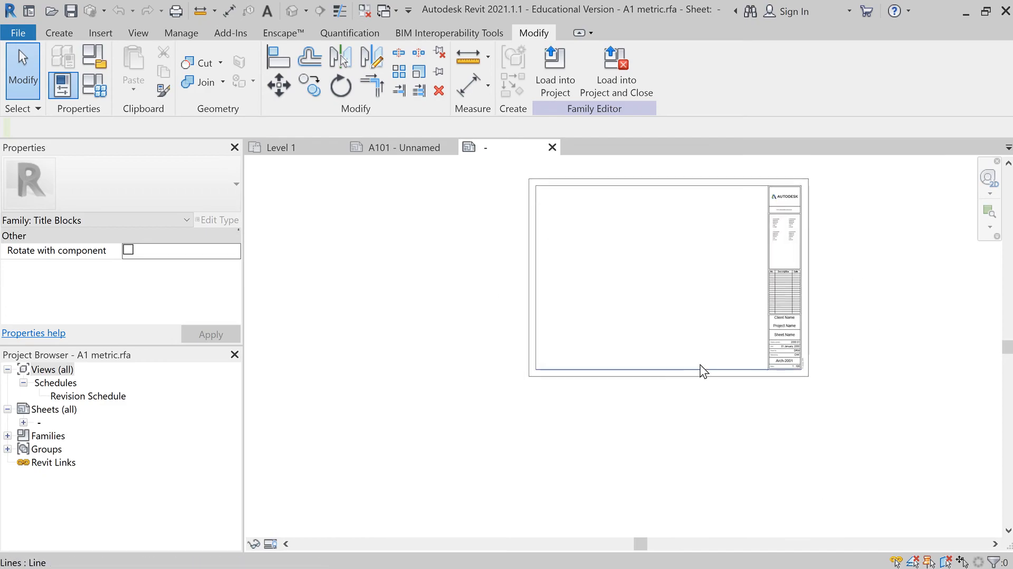
{"action": "middle_click_drag", "start_coordinate": [852, 352], "coordinate": [747, 355]}
{"action": "scroll", "coordinate": [706, 325], "scroll_direction": "up", "scroll_amount": 5}
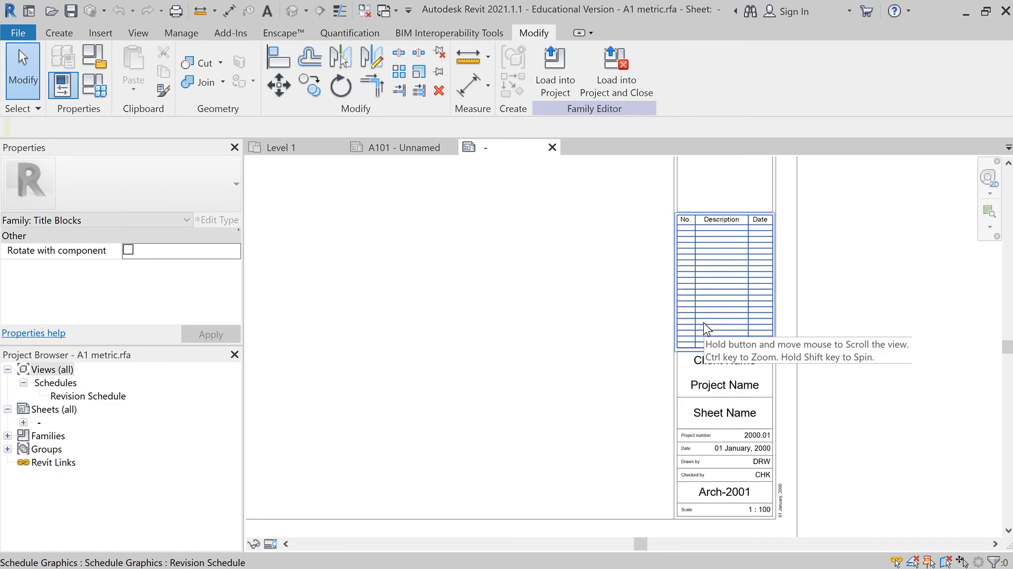
{"action": "left_click", "coordinate": [717, 274]}
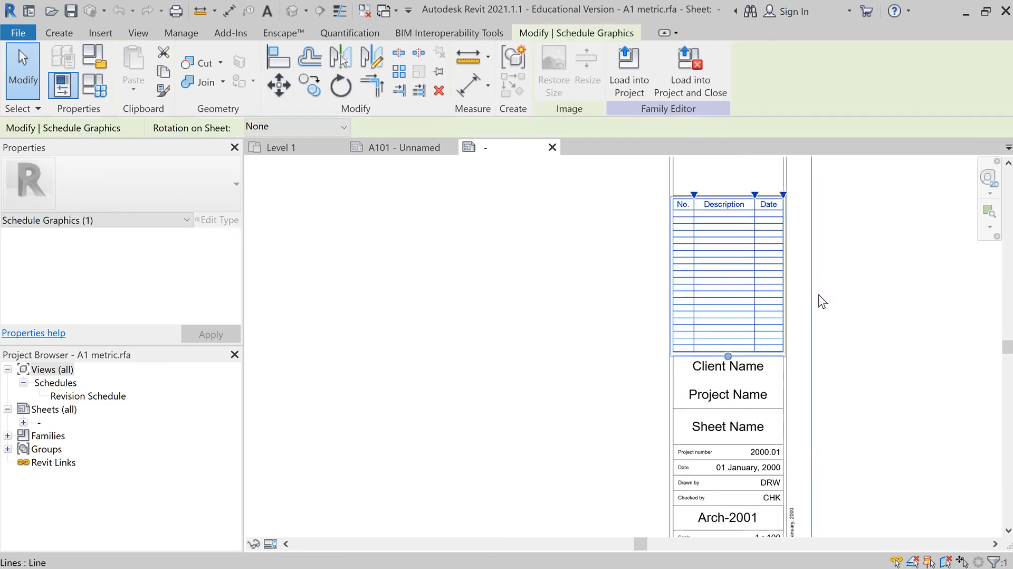
{"action": "middle_click_drag", "start_coordinate": [862, 302], "coordinate": [832, 339]}
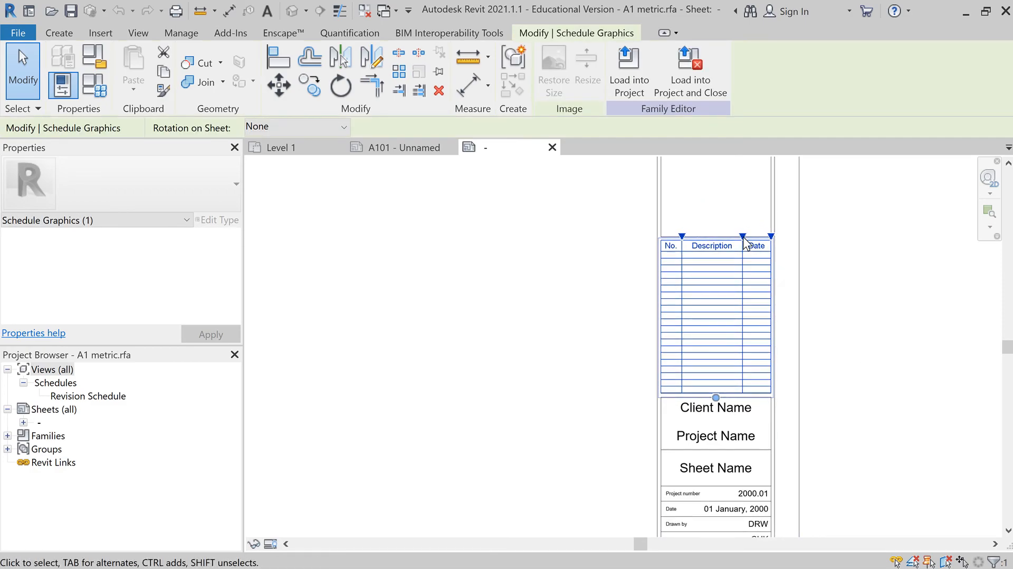
{"action": "left_click", "coordinate": [555, 288]}
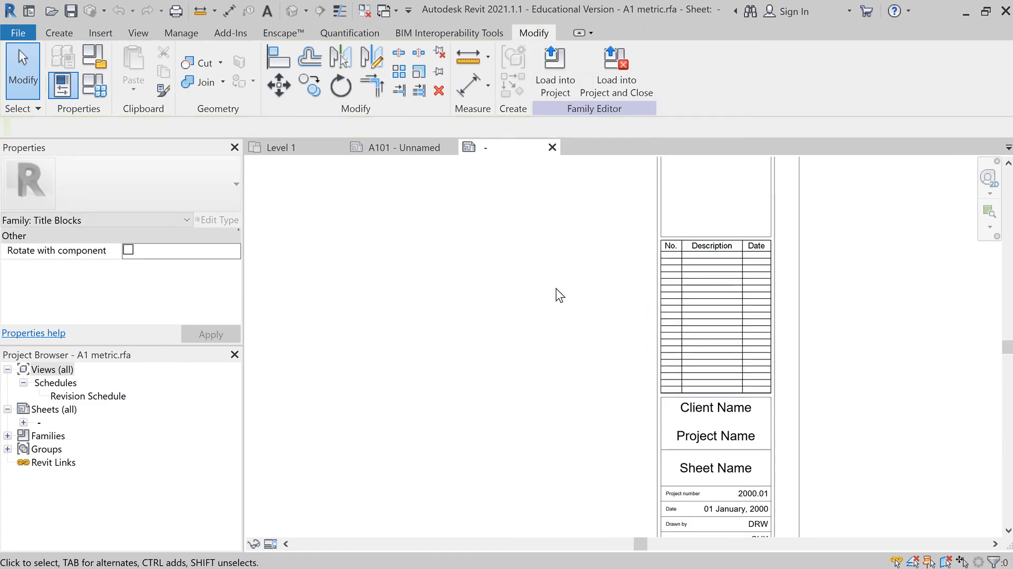
{"action": "left_click", "coordinate": [699, 288]}
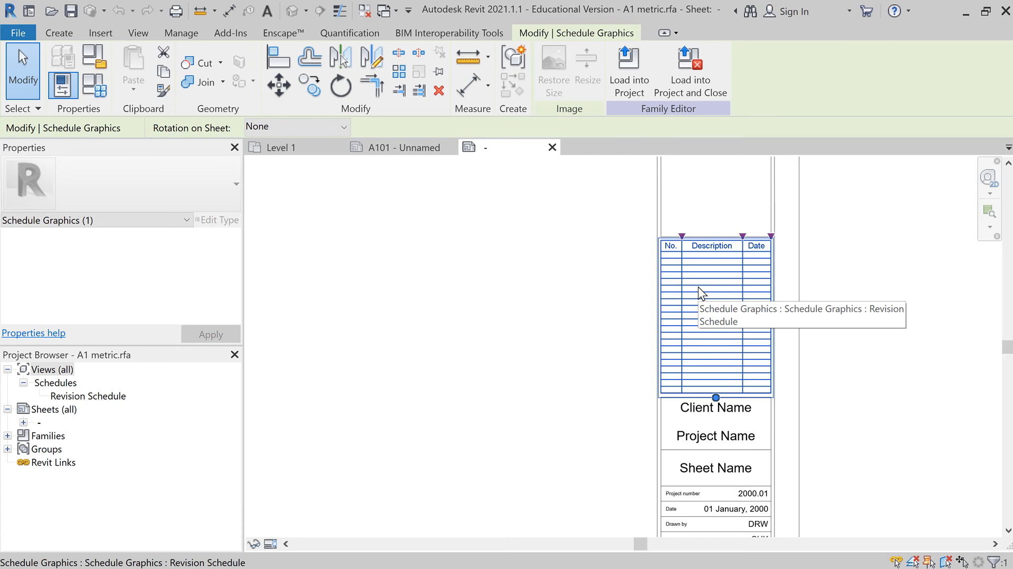
{"action": "left_click", "coordinate": [558, 298]}
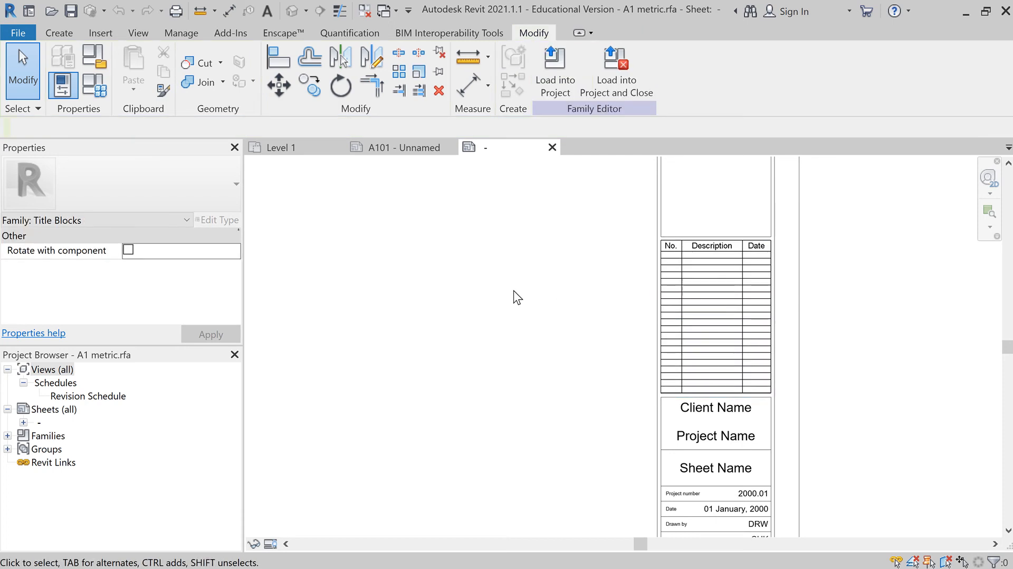
Step: Create a new revision schedule with the Revision Number, Description and Date fields, removing Revision Sequence from the scheduled fields
{"action": "left_click", "coordinate": [139, 33]}
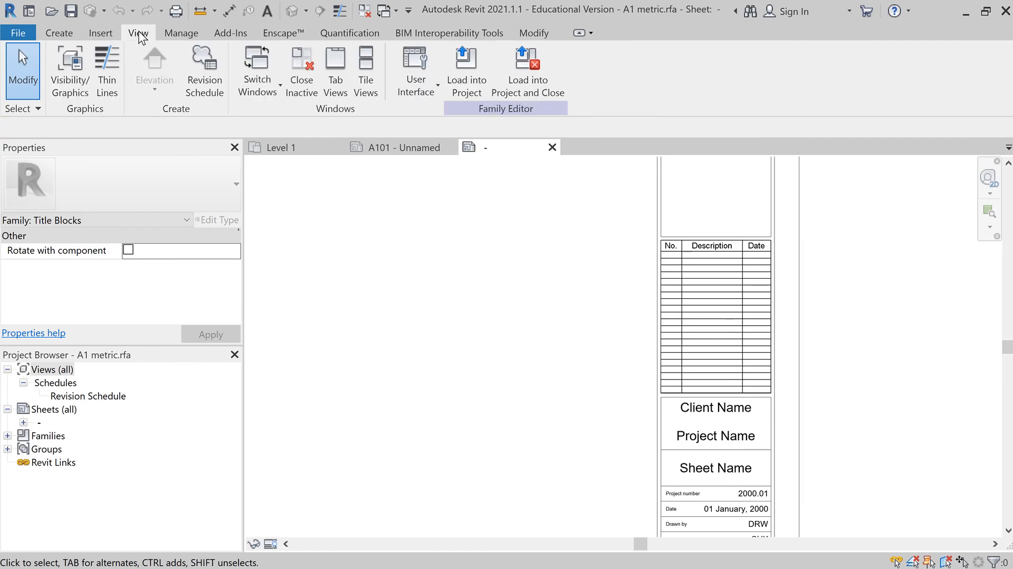
{"action": "left_click", "coordinate": [201, 82]}
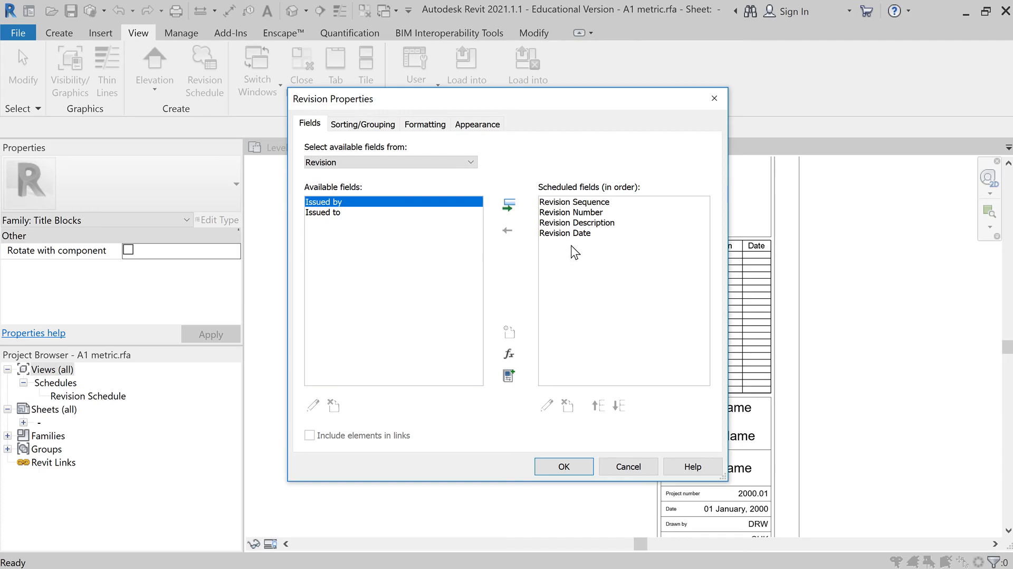
{"action": "left_click", "coordinate": [614, 198]}
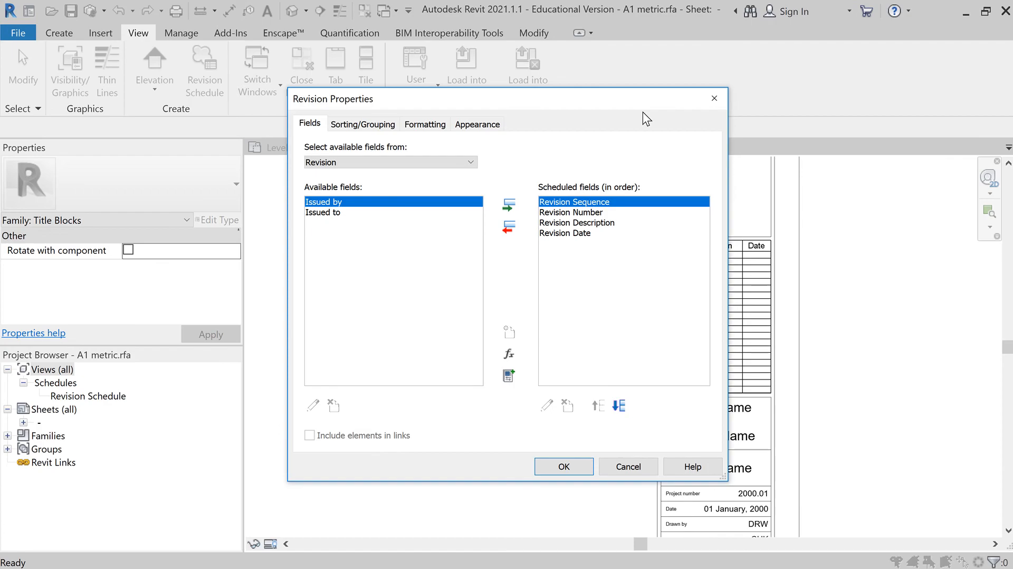
{"action": "left_click_drag", "start_coordinate": [645, 100], "coordinate": [550, 101]}
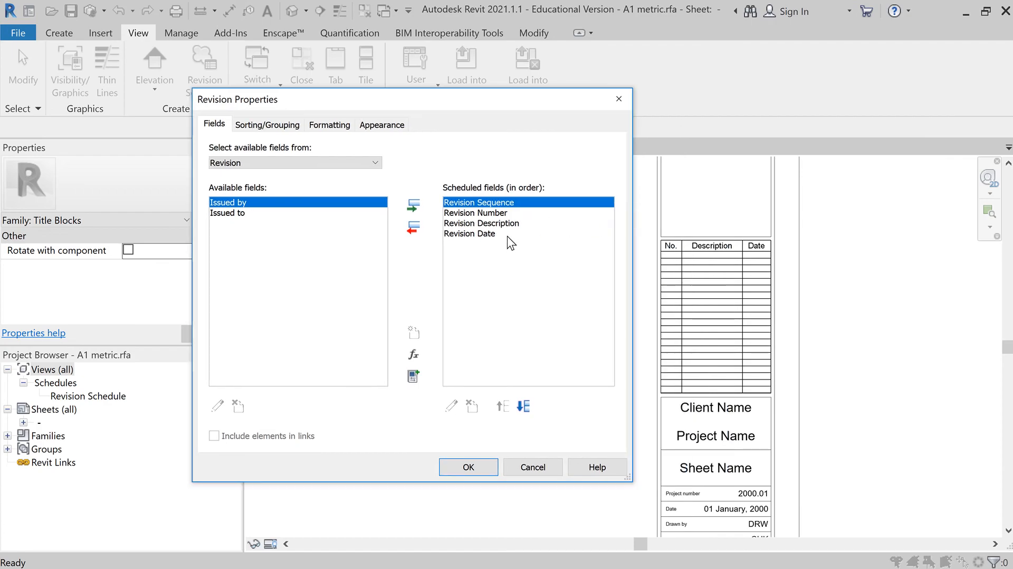
{"action": "left_click_drag", "start_coordinate": [457, 96], "coordinate": [525, 86]}
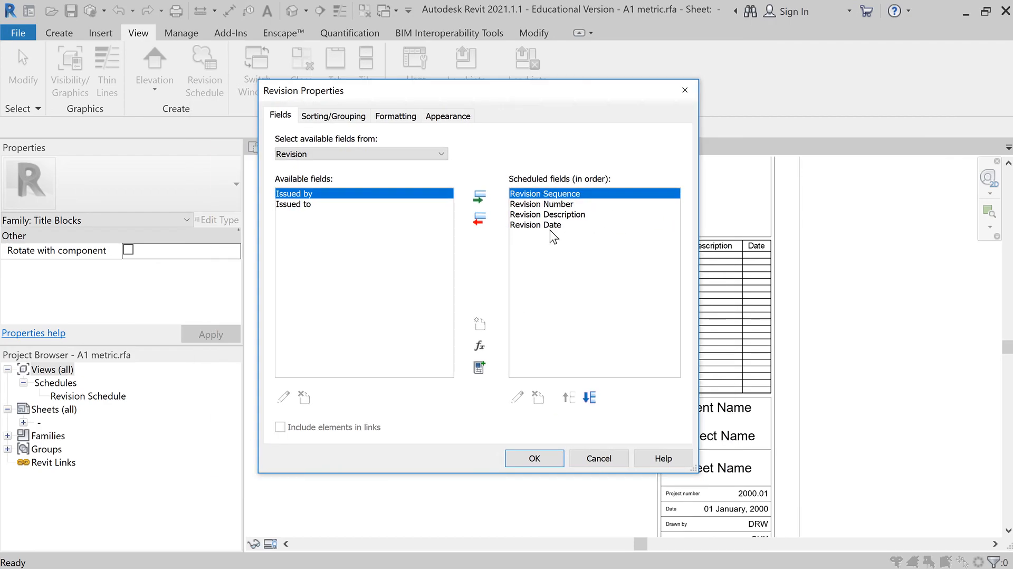
{"action": "left_click", "coordinate": [479, 218]}
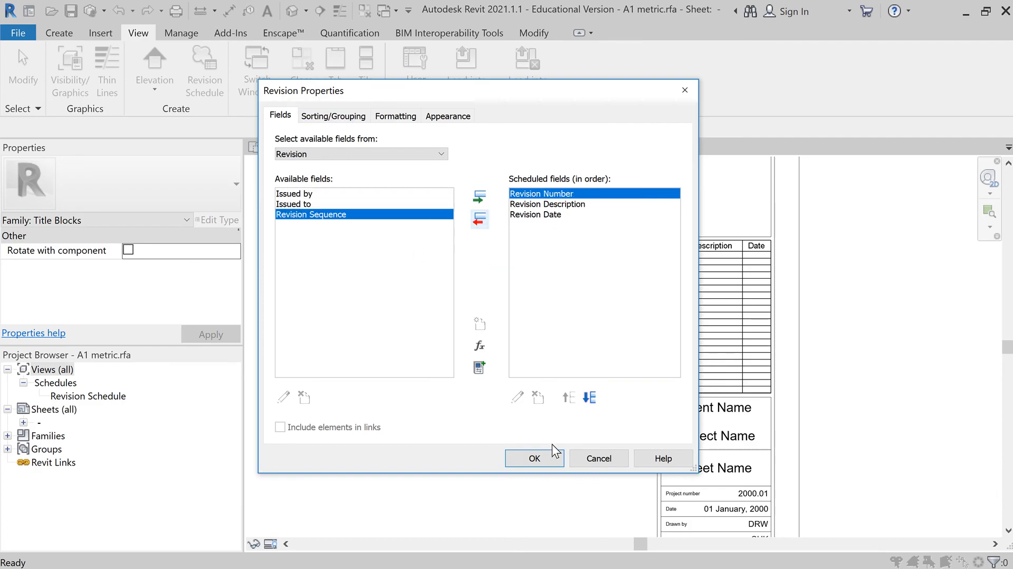
{"action": "left_click", "coordinate": [540, 457]}
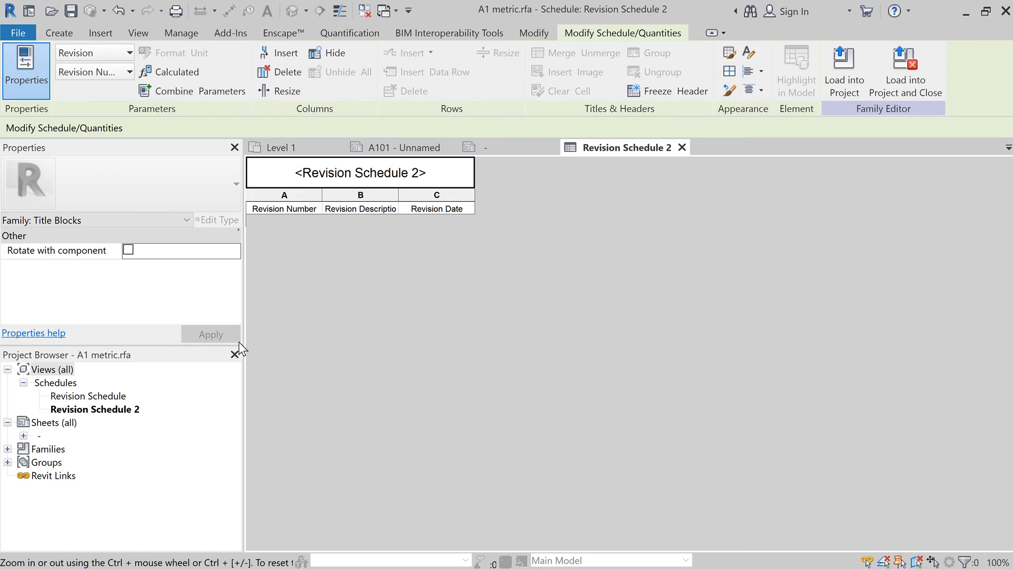
Step: Change the Revision Number column heading of Revision Schedule 2 to "No." in its formatting settings
{"action": "left_click", "coordinate": [121, 412]}
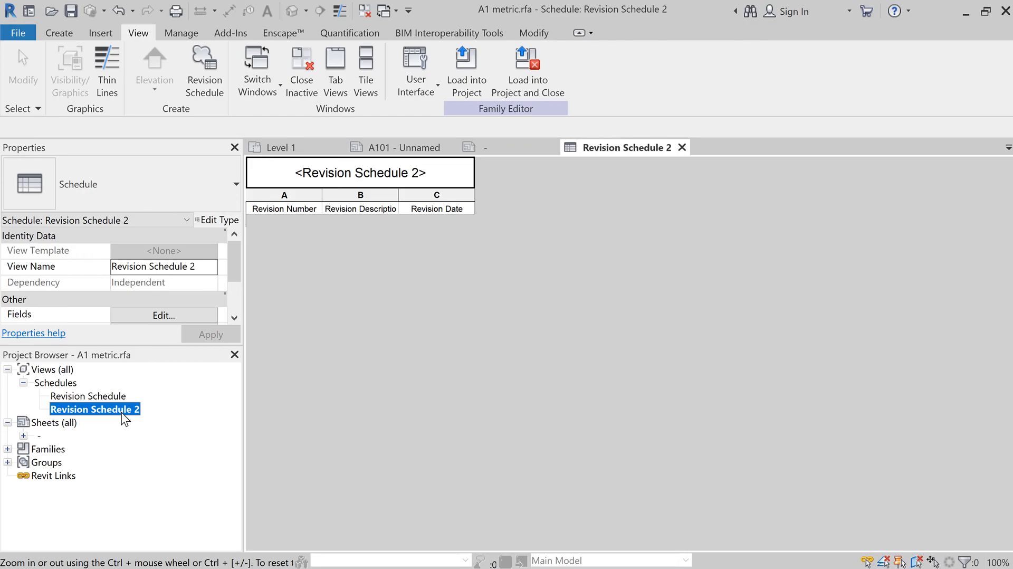
{"action": "scroll", "coordinate": [151, 308], "scroll_direction": "down", "scroll_amount": 2}
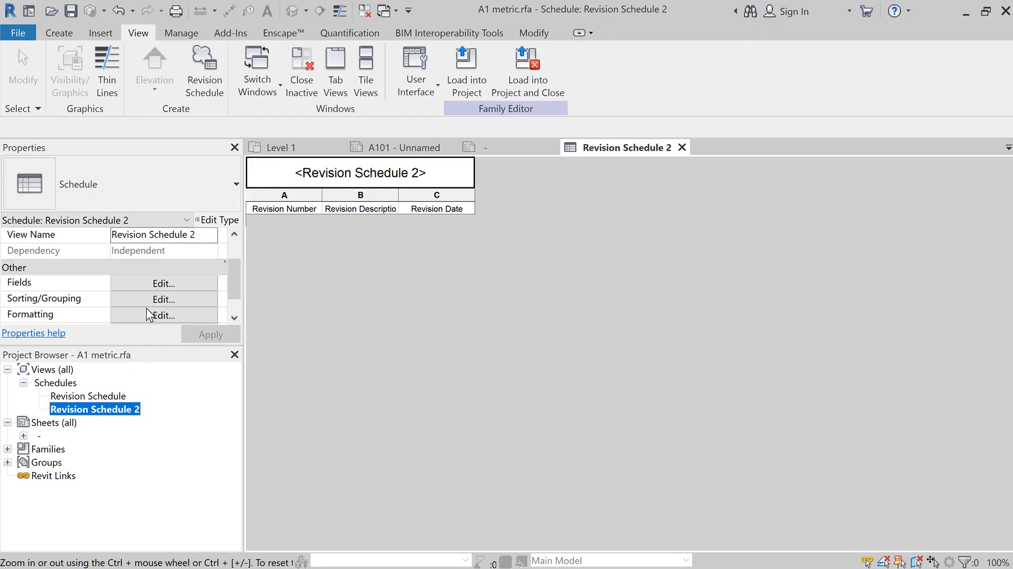
{"action": "left_click", "coordinate": [149, 314]}
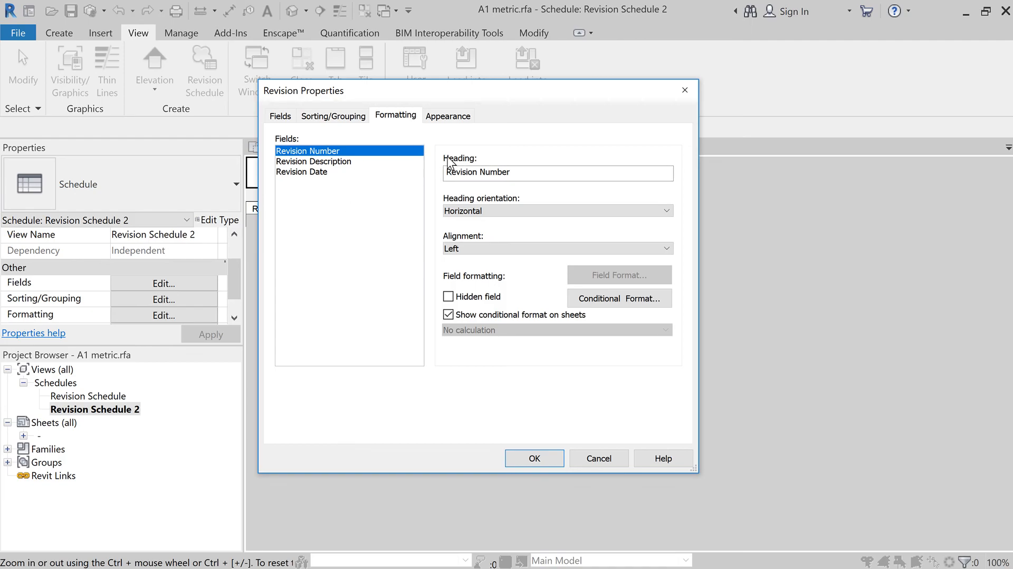
{"action": "left_click", "coordinate": [481, 172]}
{"action": "left_click_drag", "start_coordinate": [480, 172], "coordinate": [407, 172]}
{"action": "left_click_drag", "start_coordinate": [527, 172], "coordinate": [381, 174]}
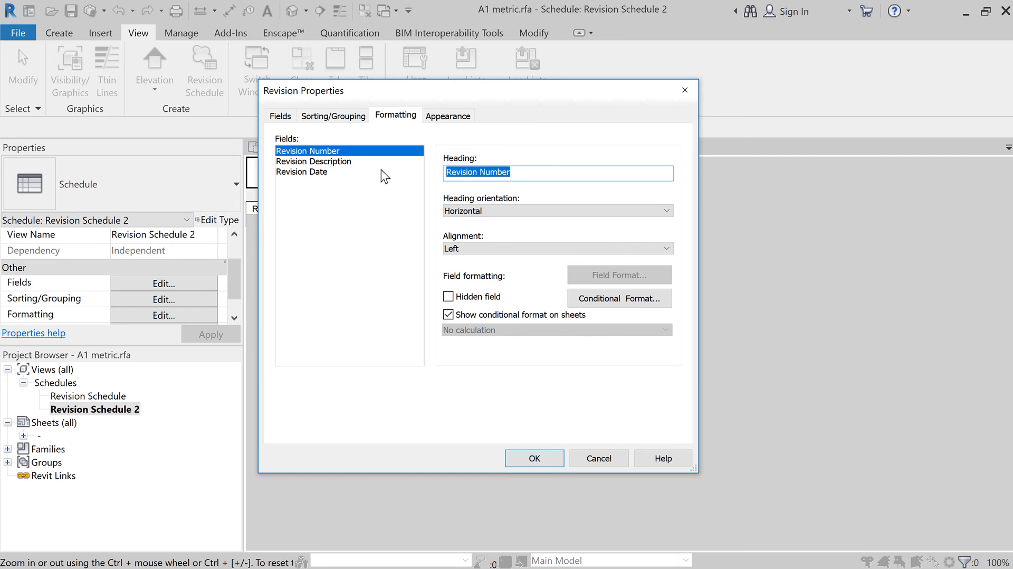
{"action": "type", "text": "No."}
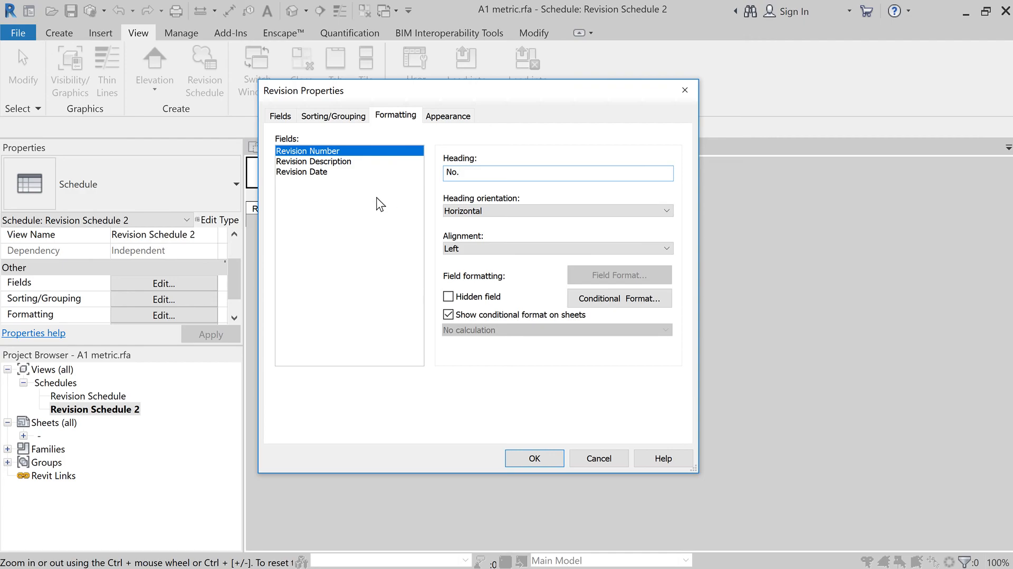
Step: Shorten the other two column headings to "Description" and "Date" and apply the formatting
{"action": "left_click", "coordinate": [338, 162]}
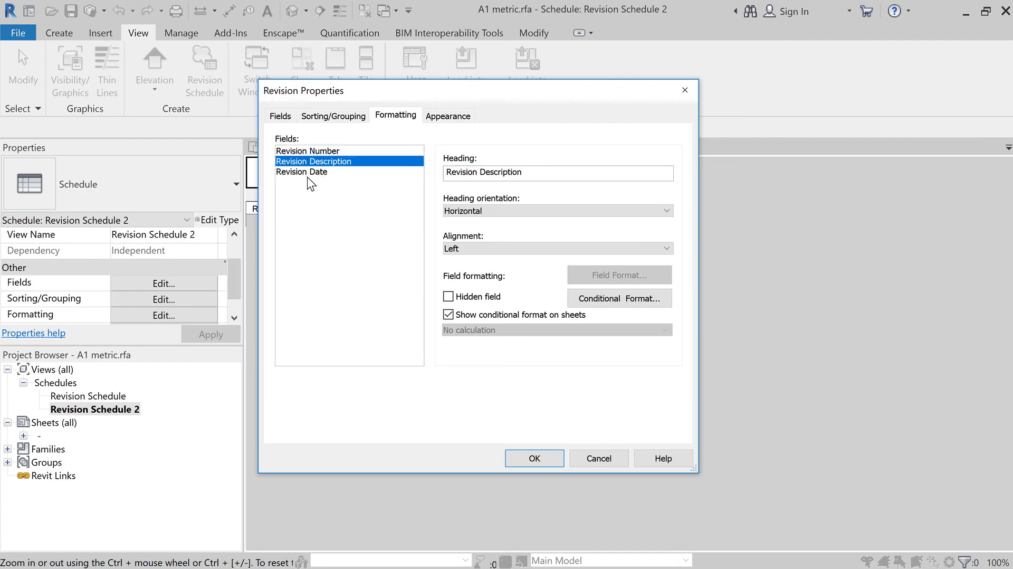
{"action": "left_click_drag", "start_coordinate": [481, 176], "coordinate": [403, 173]}
{"action": "key", "text": "BackSpace"}
{"action": "left_click", "coordinate": [330, 173]}
{"action": "left_click_drag", "start_coordinate": [478, 174], "coordinate": [418, 180]}
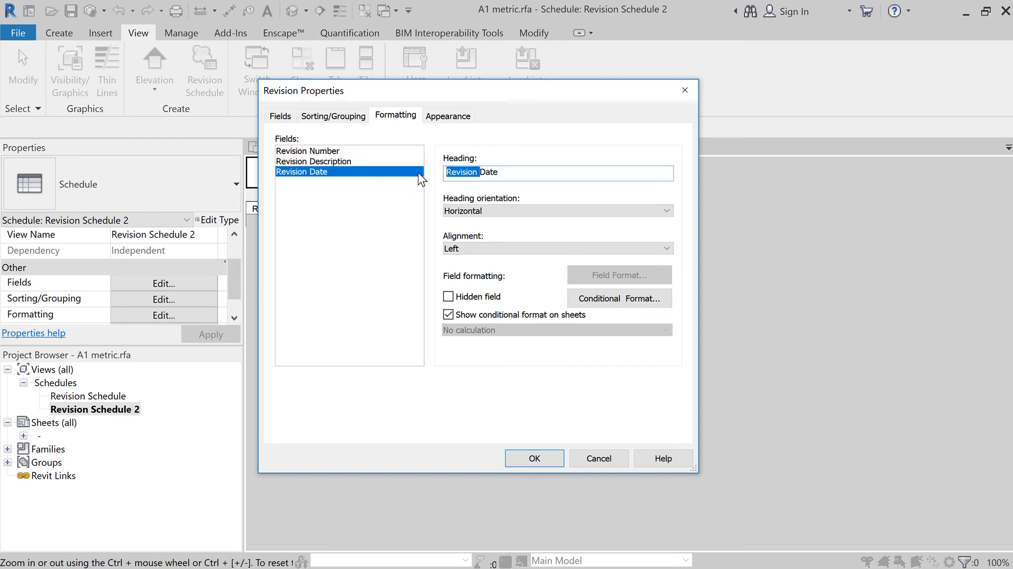
{"action": "key", "text": "BackSpace"}
{"action": "left_click", "coordinate": [535, 459]}
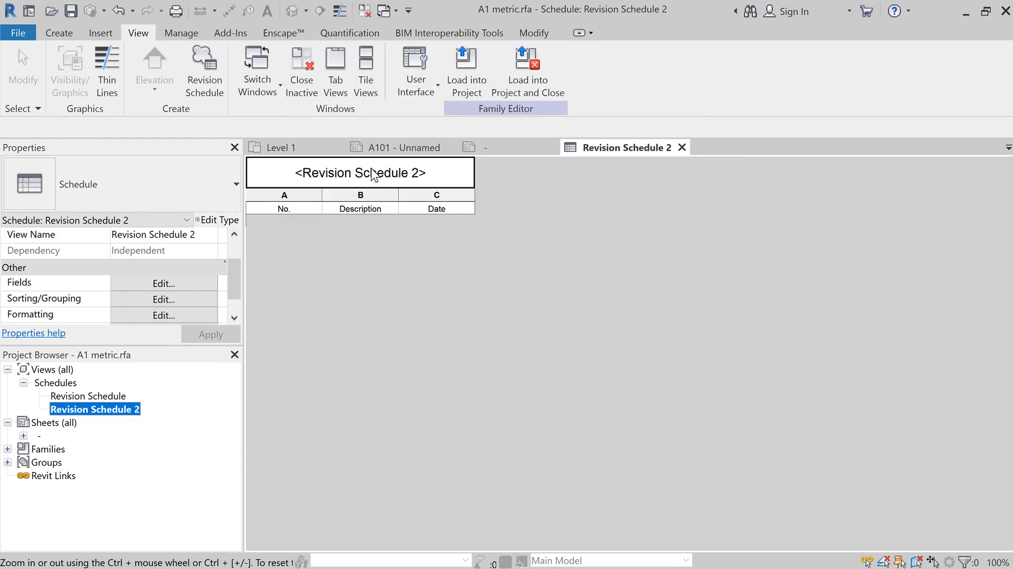
Step: Place Revision Schedule 2 on the title block sheet, in the blank area just beside the existing revision table
{"action": "left_click", "coordinate": [485, 151]}
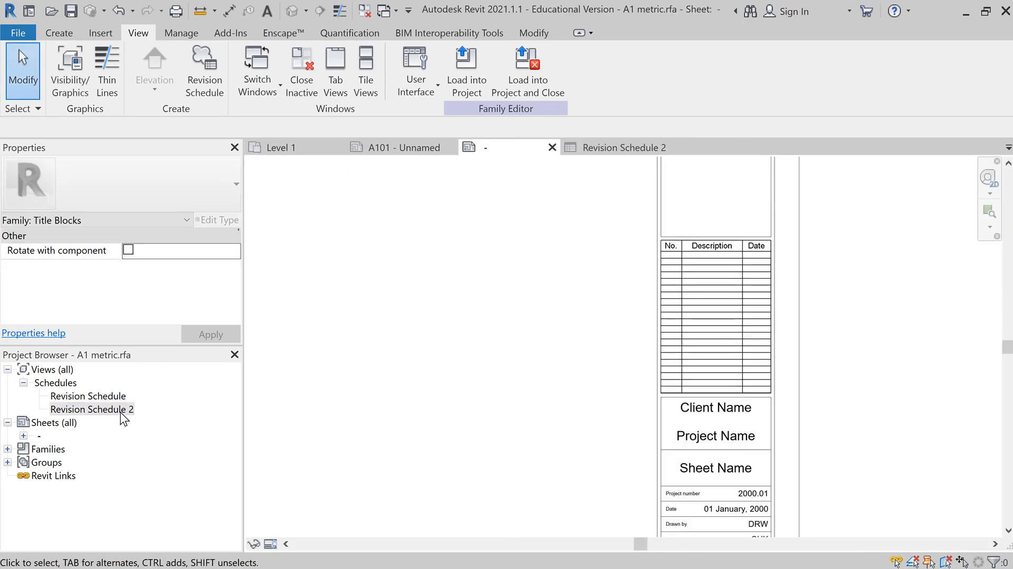
{"action": "left_click_drag", "start_coordinate": [120, 413], "coordinate": [492, 288]}
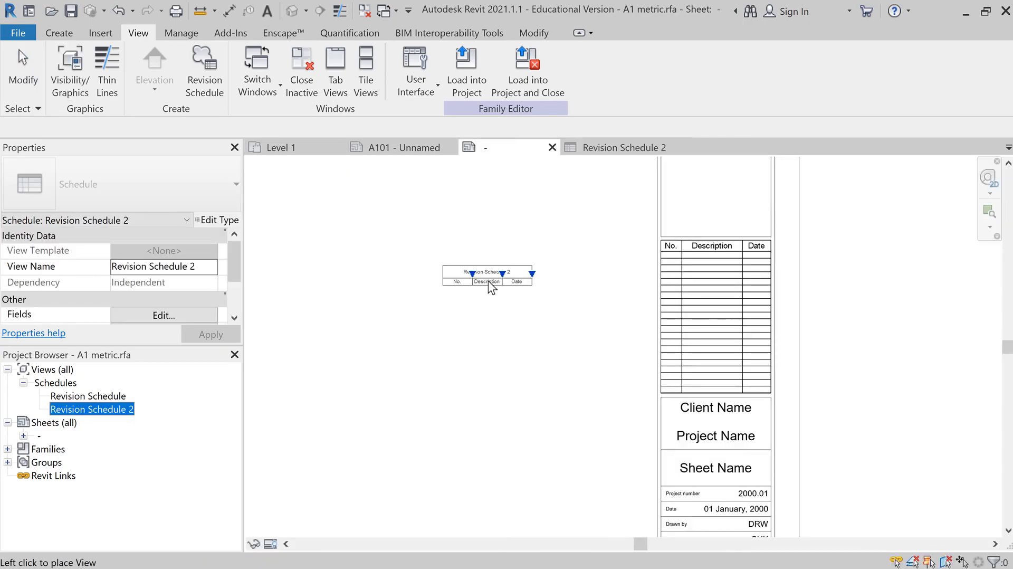
{"action": "scroll", "coordinate": [558, 296], "scroll_direction": "down", "scroll_amount": 3}
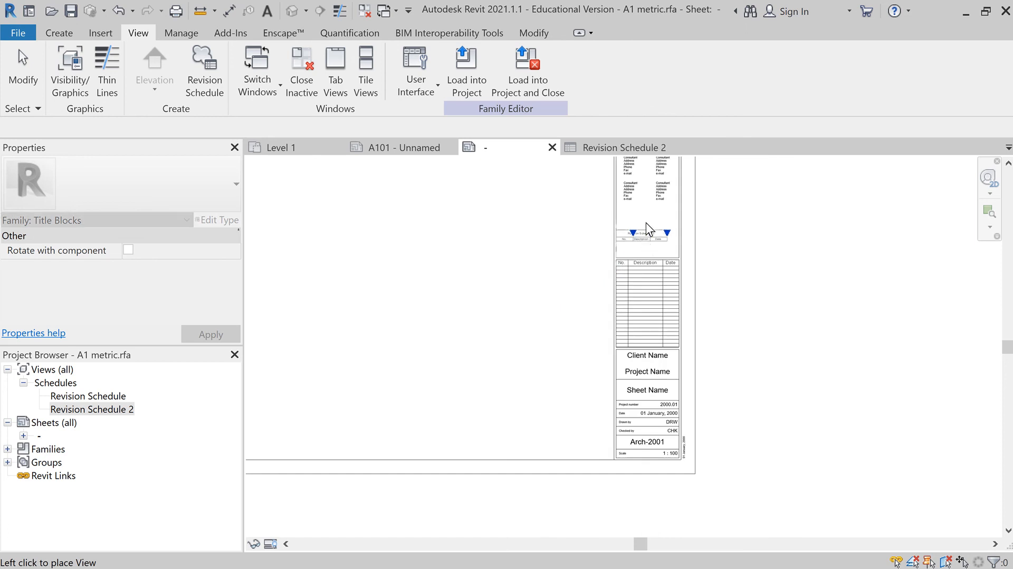
{"action": "scroll", "coordinate": [534, 290], "scroll_direction": "up", "scroll_amount": 2}
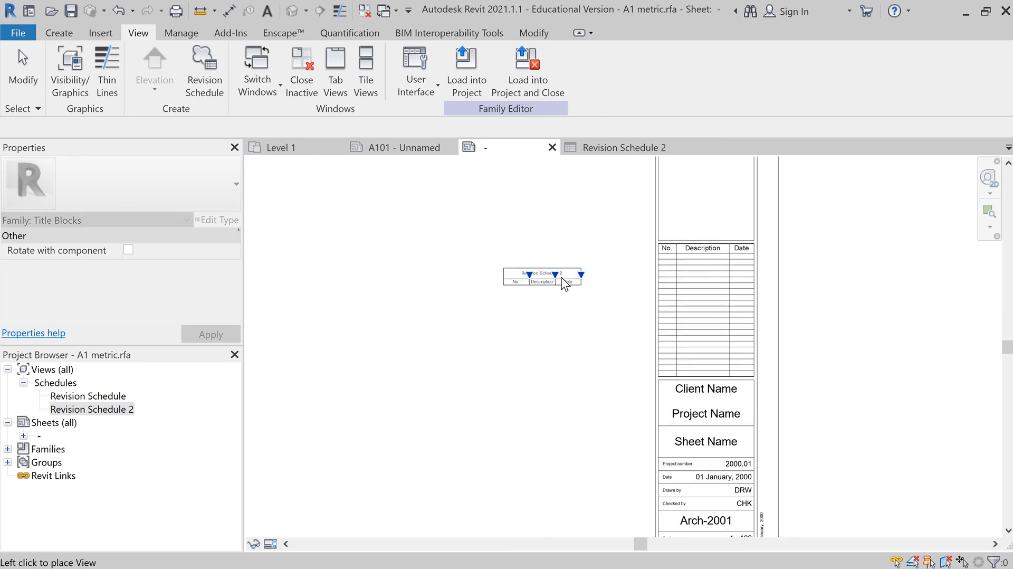
{"action": "scroll", "coordinate": [563, 282], "scroll_direction": "up", "scroll_amount": 1}
{"action": "left_click", "coordinate": [607, 247]}
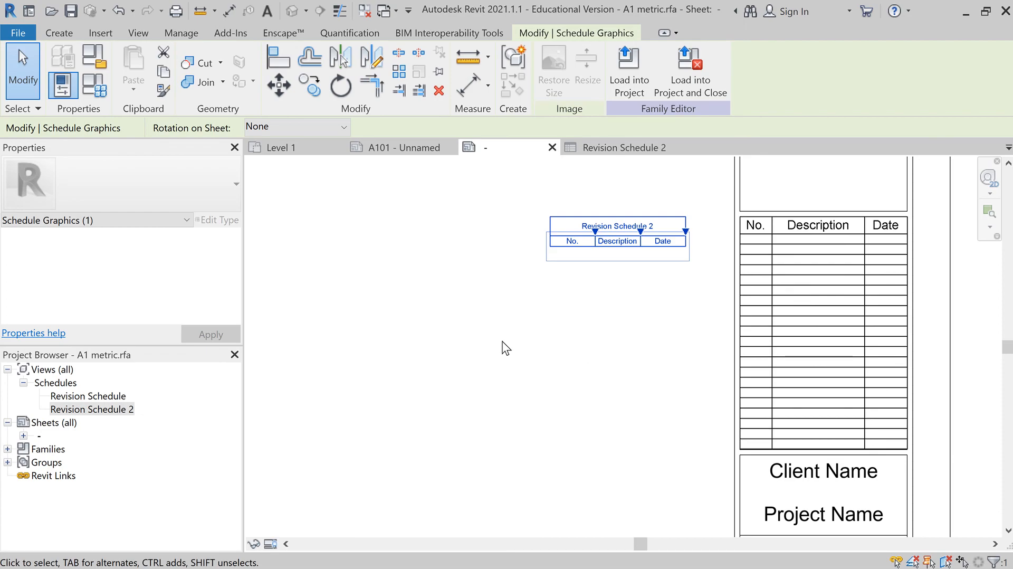
Step: Shorten the existing revision table by a few rows, leaving a gap above the Client Name box
{"action": "left_click", "coordinate": [775, 303]}
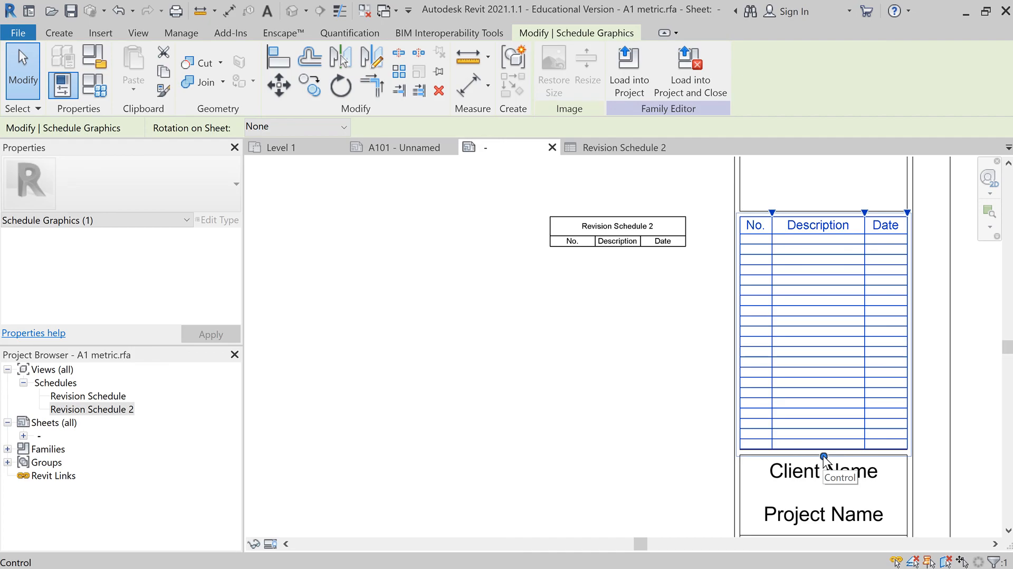
{"action": "left_click_drag", "start_coordinate": [824, 456], "coordinate": [826, 431]}
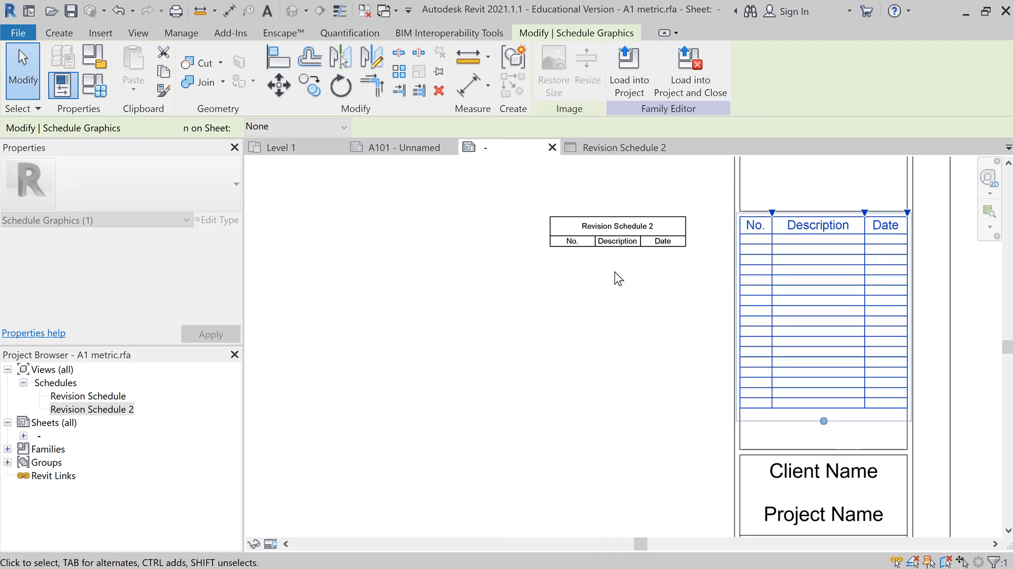
{"action": "left_click", "coordinate": [620, 246]}
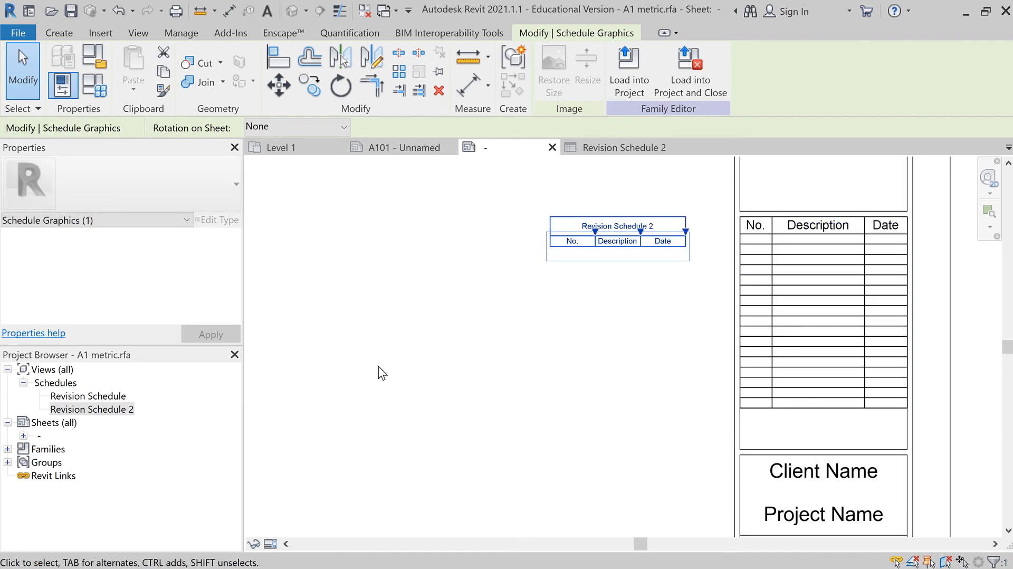
Step: Make the height of Revision Schedule 2 user-adjustable and extend its blank rows down level with the existing revision table
{"action": "left_click", "coordinate": [123, 410]}
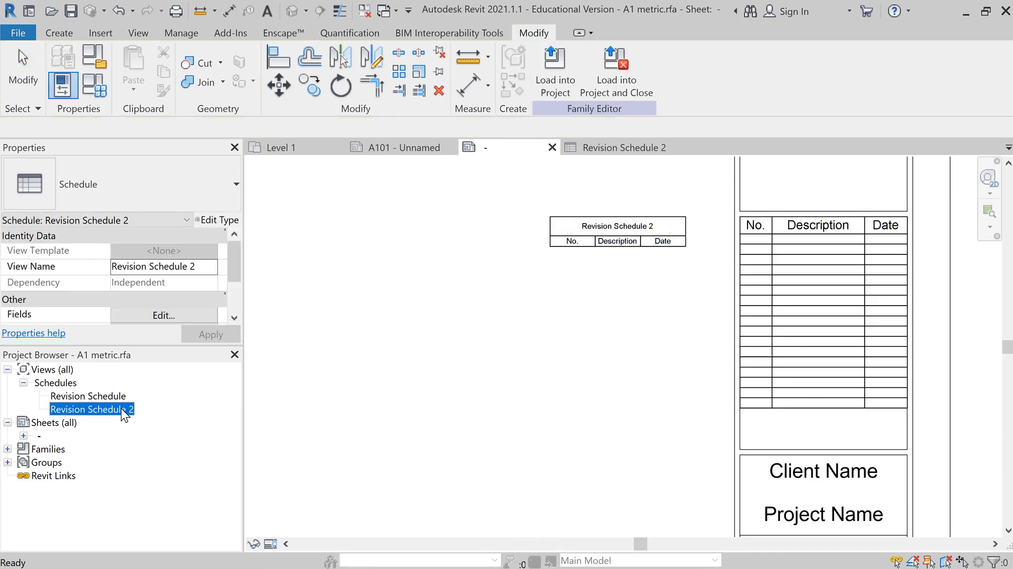
{"action": "scroll", "coordinate": [143, 299], "scroll_direction": "down", "scroll_amount": 3}
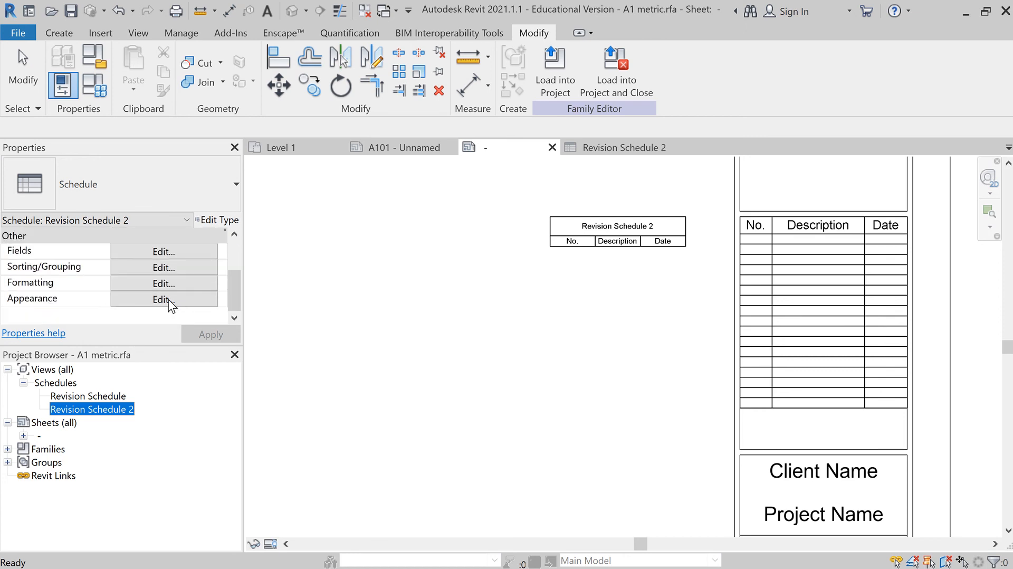
{"action": "left_click", "coordinate": [168, 299]}
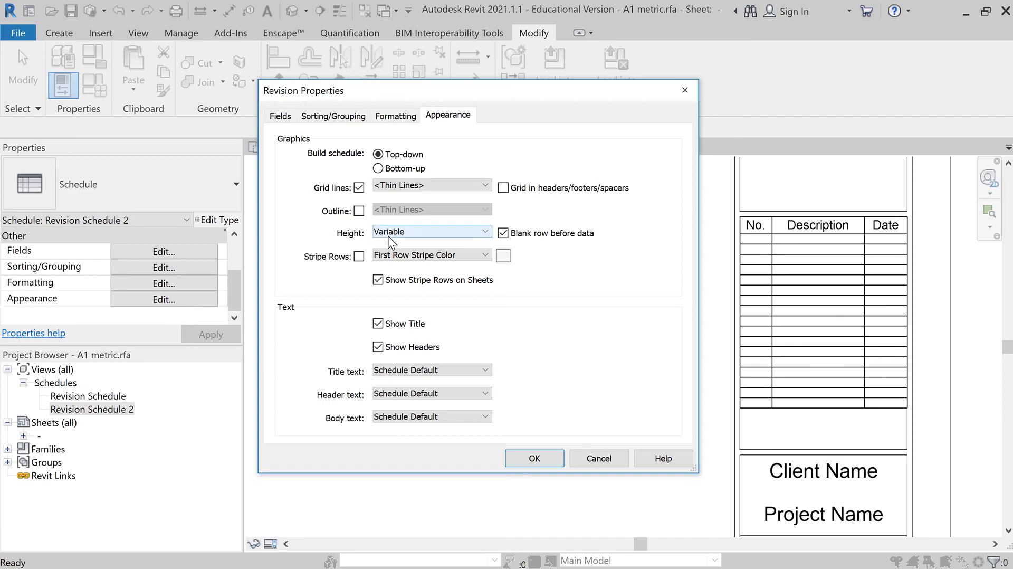
{"action": "left_click", "coordinate": [448, 237]}
{"action": "left_click", "coordinate": [415, 248]}
{"action": "left_click", "coordinate": [534, 458]}
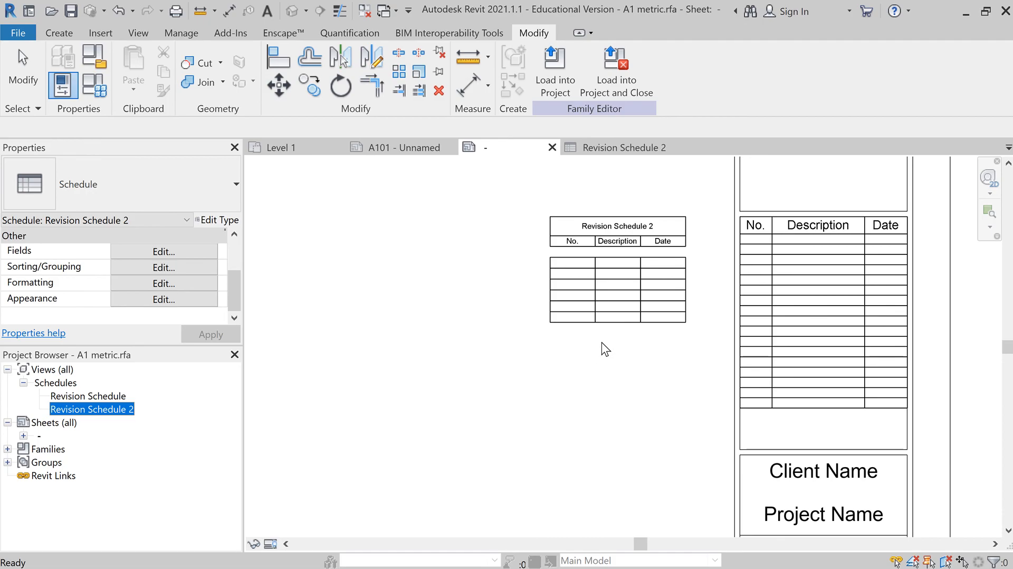
{"action": "left_click", "coordinate": [633, 311]}
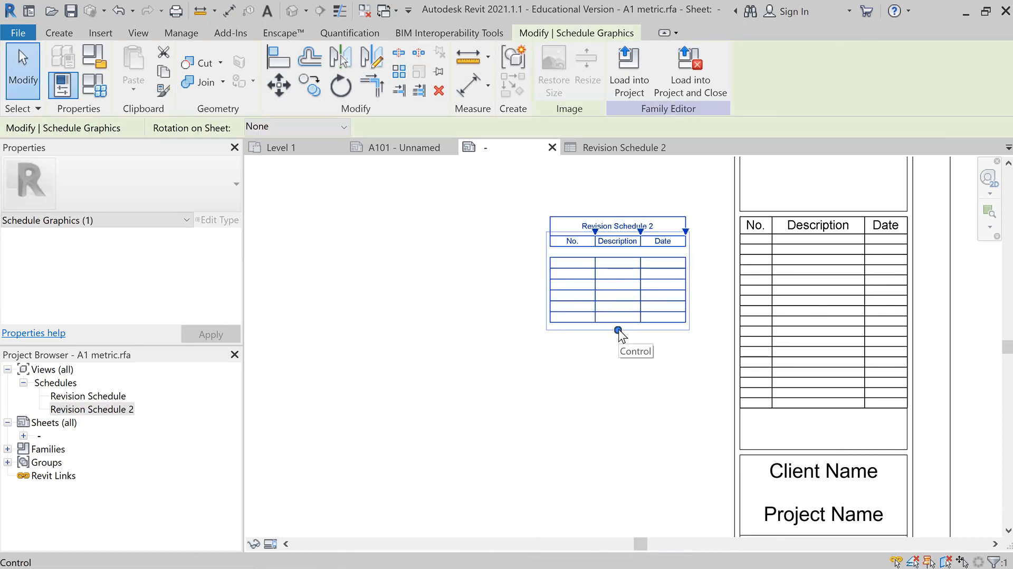
{"action": "left_click_drag", "start_coordinate": [618, 330], "coordinate": [619, 425]}
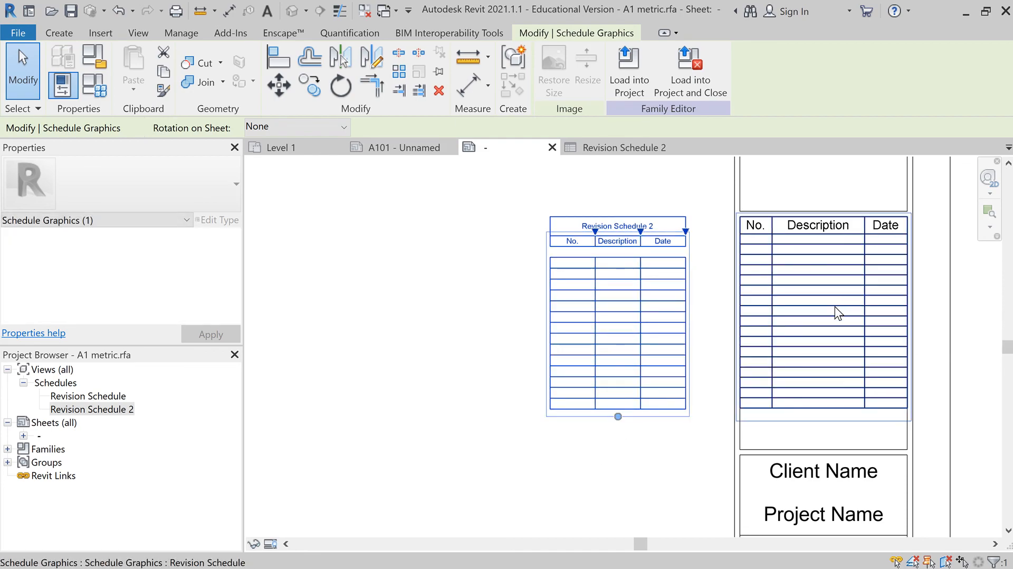
Step: Examine the title block's border lines and its project number, date, drawn by and checked by labels
{"action": "scroll", "coordinate": [758, 368], "scroll_direction": "down", "scroll_amount": 2}
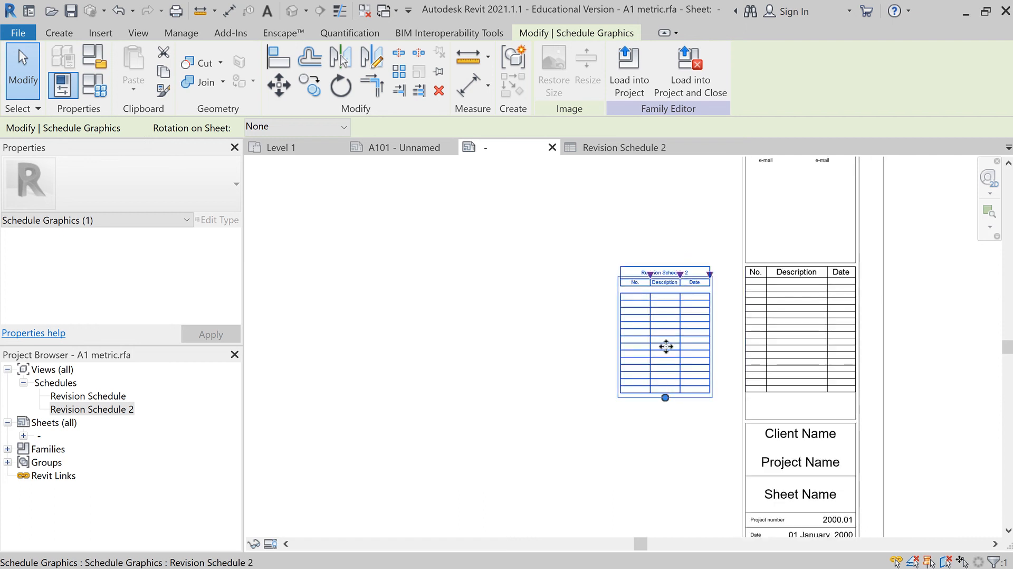
{"action": "scroll", "coordinate": [666, 347], "scroll_direction": "down", "scroll_amount": 1}
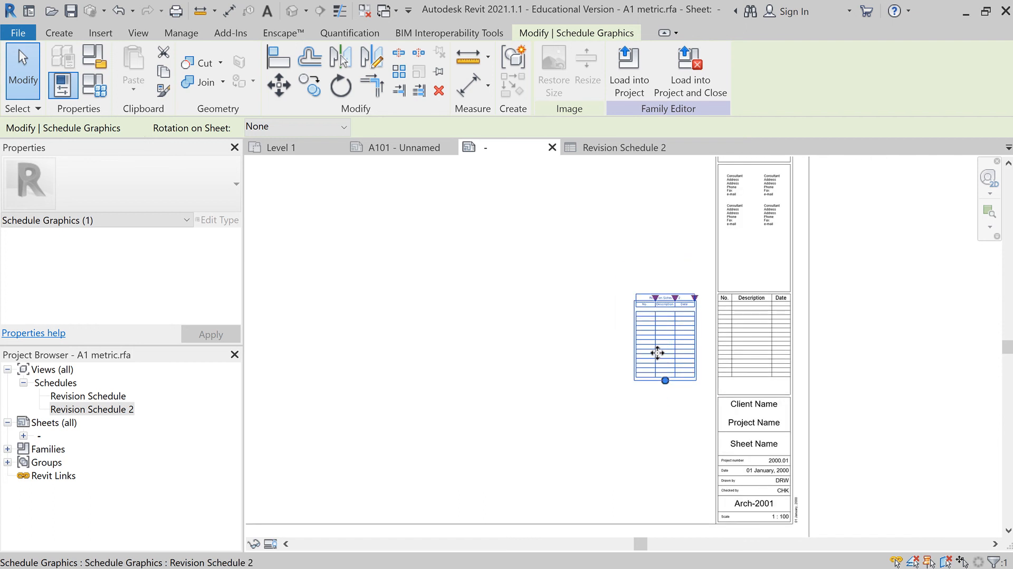
{"action": "scroll", "coordinate": [657, 352], "scroll_direction": "down", "scroll_amount": 1}
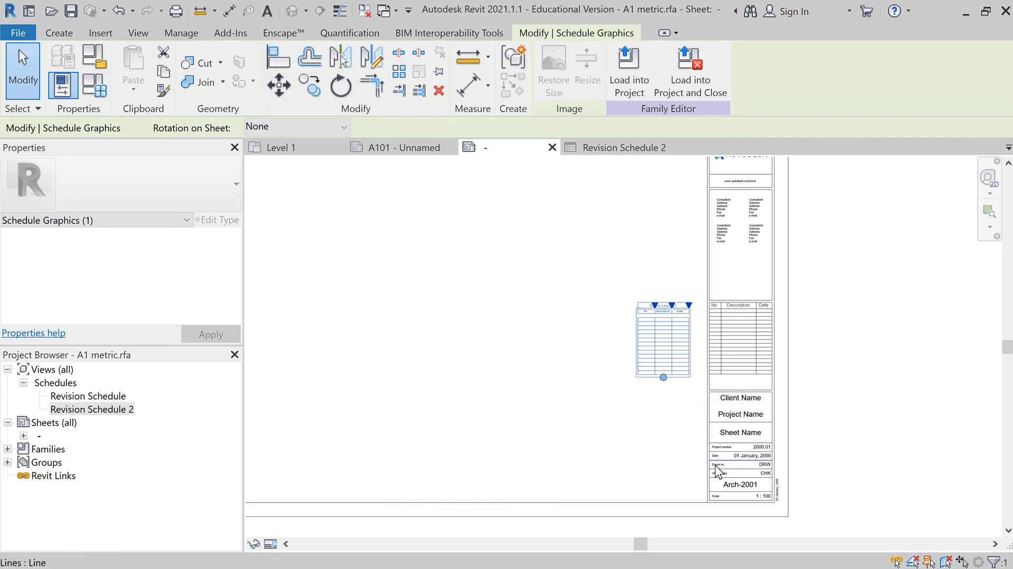
{"action": "scroll", "coordinate": [715, 466], "scroll_direction": "up", "scroll_amount": 2}
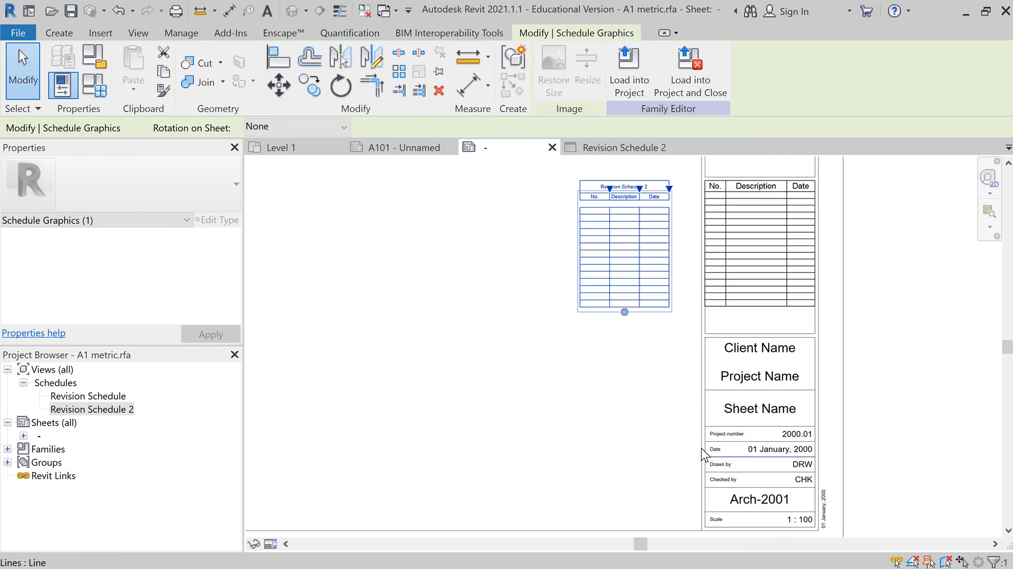
{"action": "left_click", "coordinate": [700, 337]}
{"action": "scroll", "coordinate": [664, 389], "scroll_direction": "down", "scroll_amount": 1}
{"action": "scroll", "coordinate": [691, 425], "scroll_direction": "up", "scroll_amount": 2}
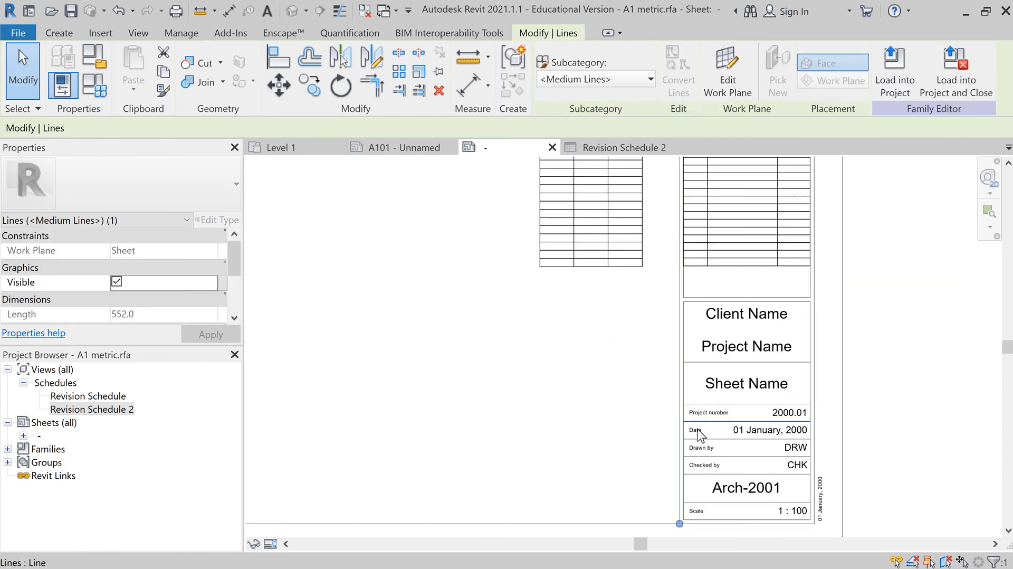
{"action": "scroll", "coordinate": [699, 436], "scroll_direction": "up", "scroll_amount": 3}
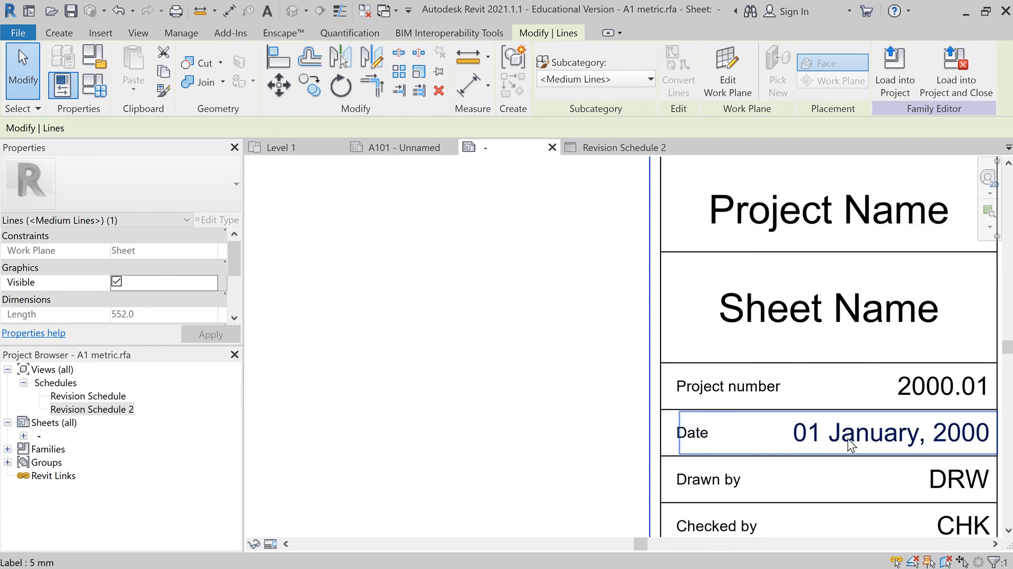
{"action": "scroll", "coordinate": [862, 448], "scroll_direction": "down", "scroll_amount": 6}
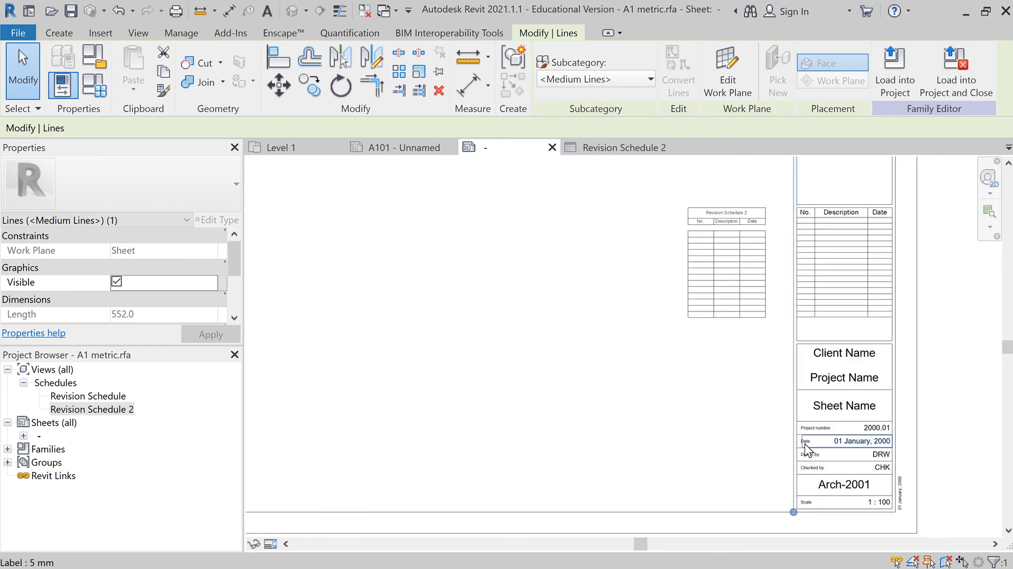
{"action": "left_click", "coordinate": [604, 376]}
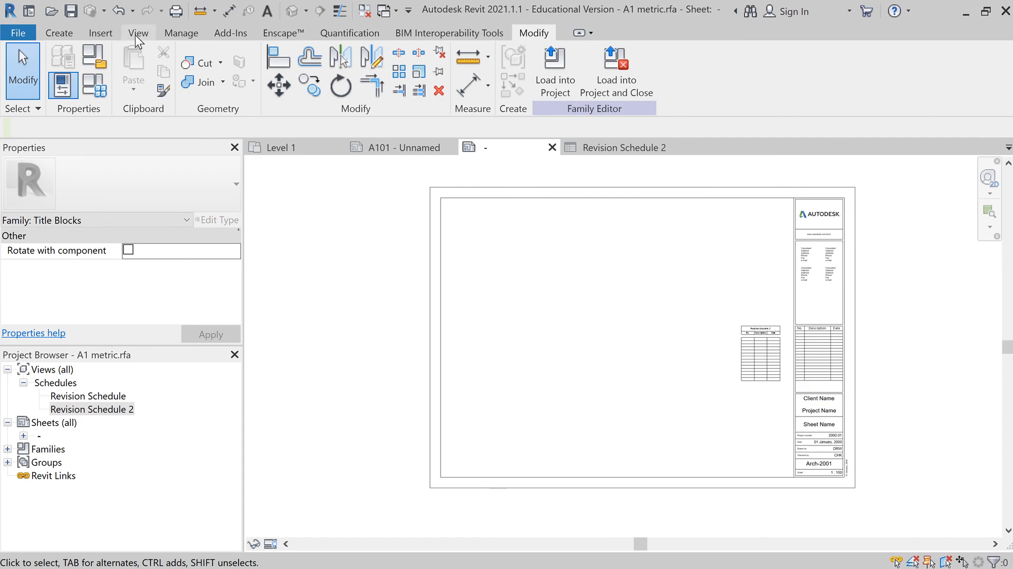
{"action": "left_click", "coordinate": [271, 11]}
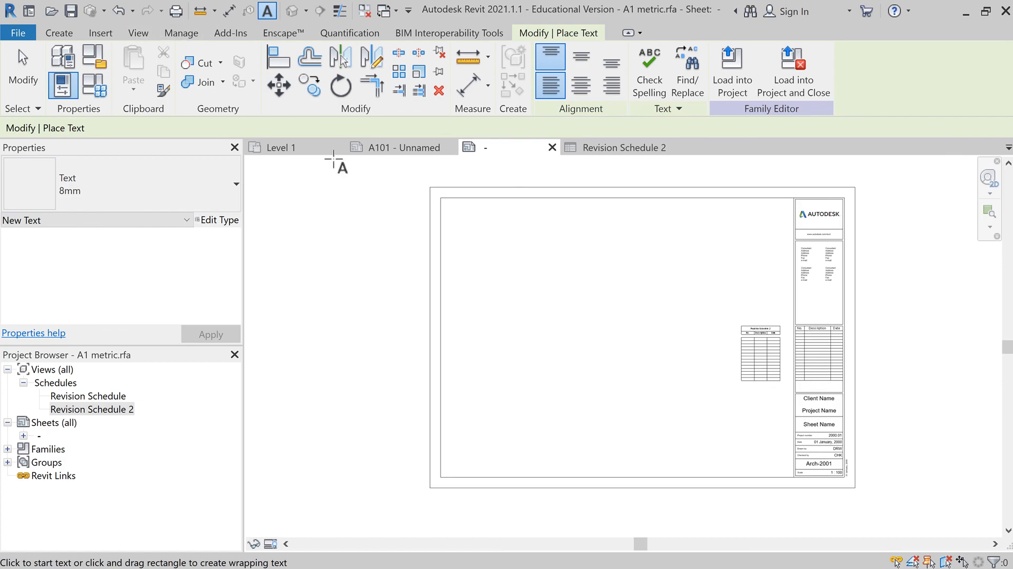
{"action": "left_click", "coordinate": [22, 72]}
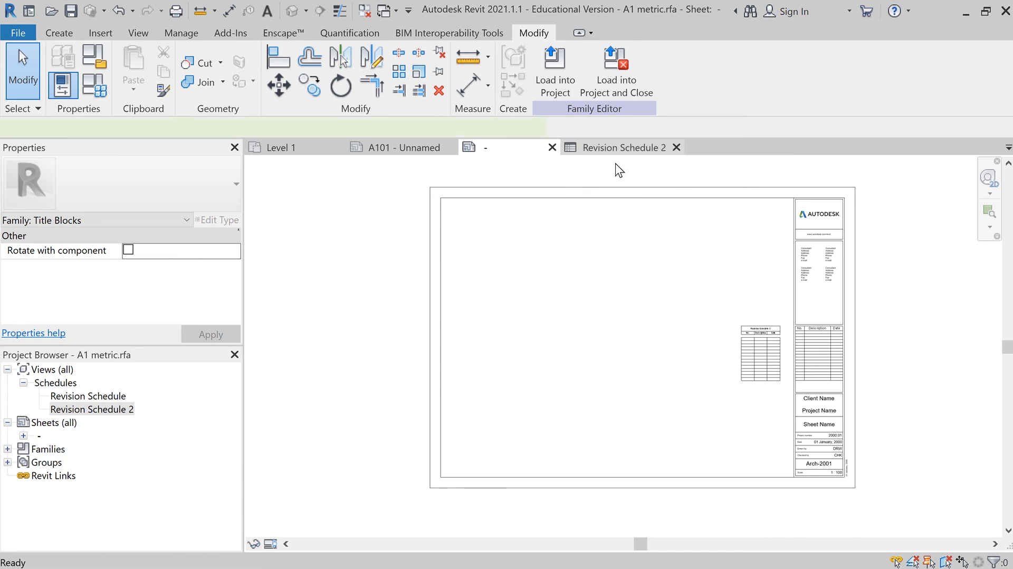
{"action": "left_click", "coordinate": [611, 149]}
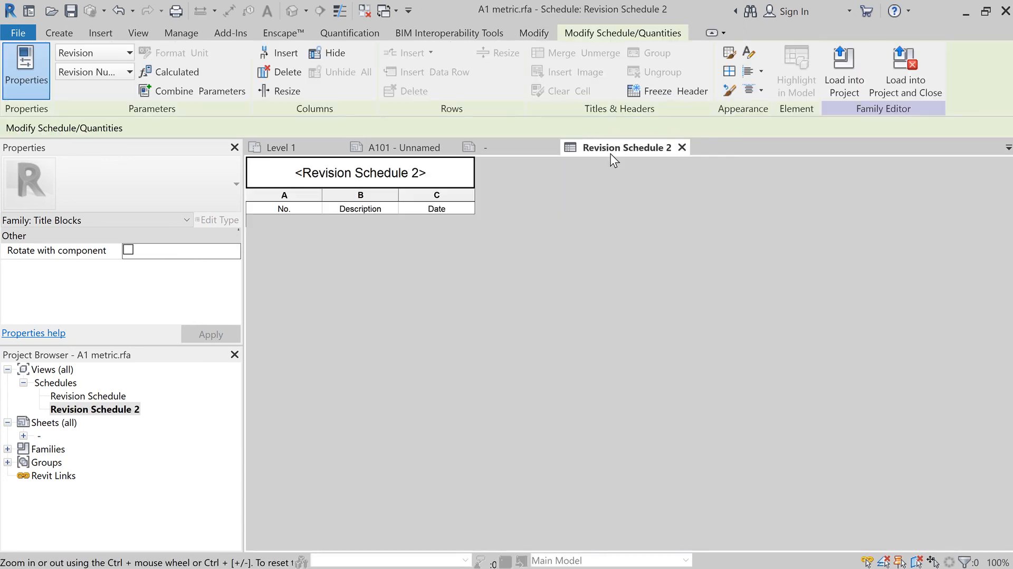
{"action": "left_click", "coordinate": [509, 146]}
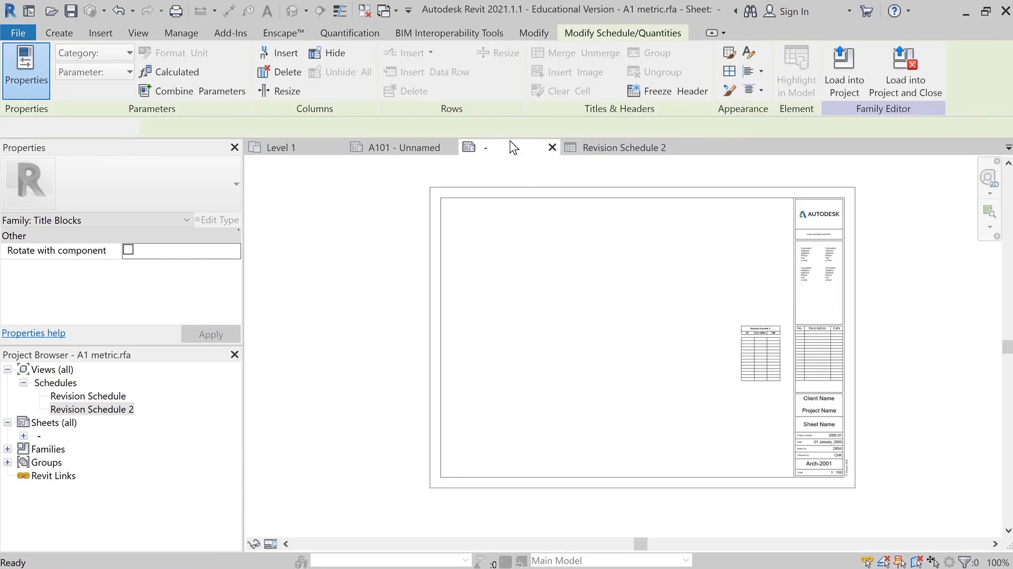
{"action": "left_click", "coordinate": [821, 365]}
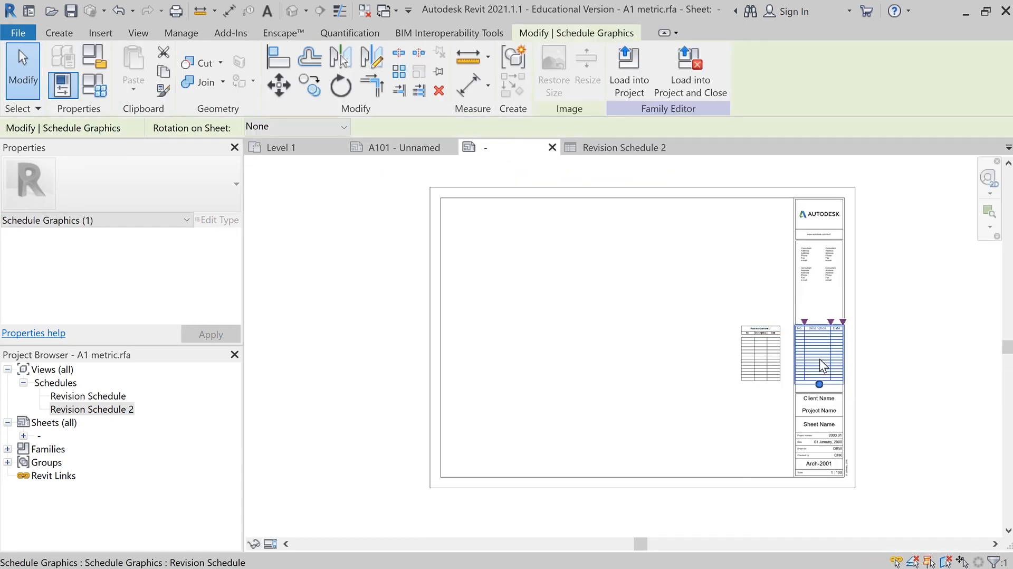
{"action": "left_click", "coordinate": [730, 354]}
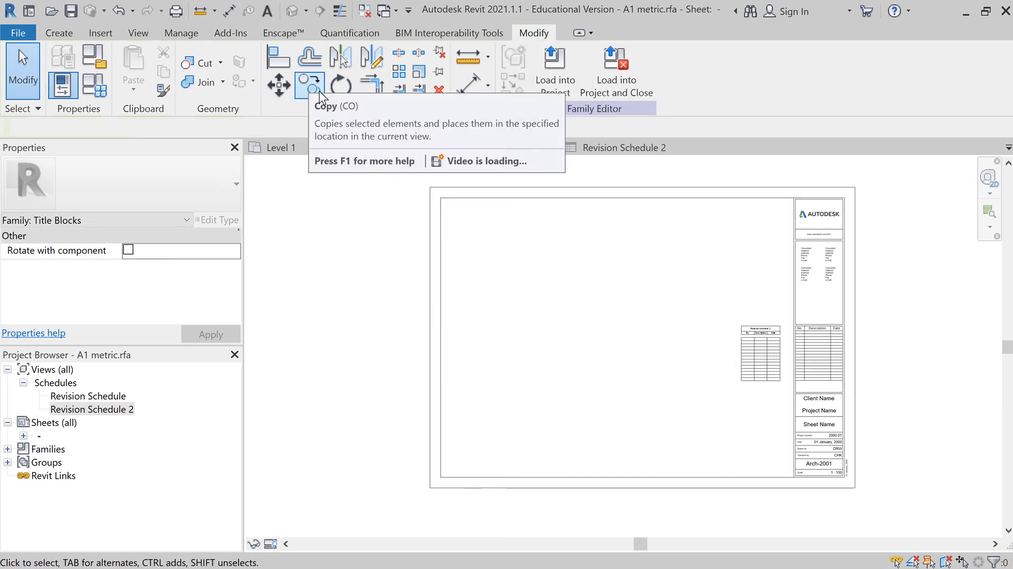
{"action": "left_click", "coordinate": [102, 35]}
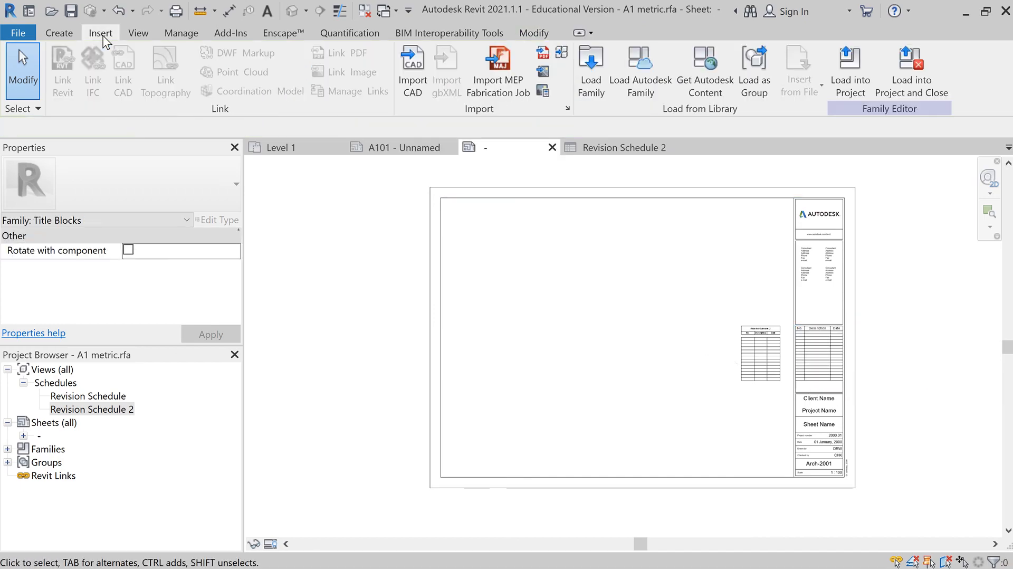
Step: Start a new label in the blank sheet area, examine the sheet parameters available for it, and cancel without placing it
{"action": "left_click", "coordinate": [70, 30]}
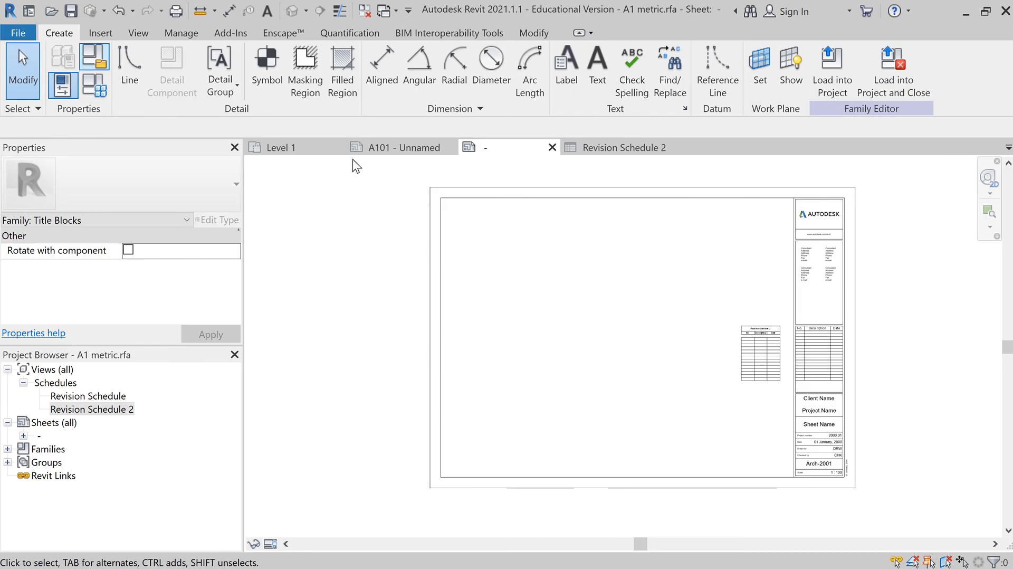
{"action": "left_click", "coordinate": [574, 78]}
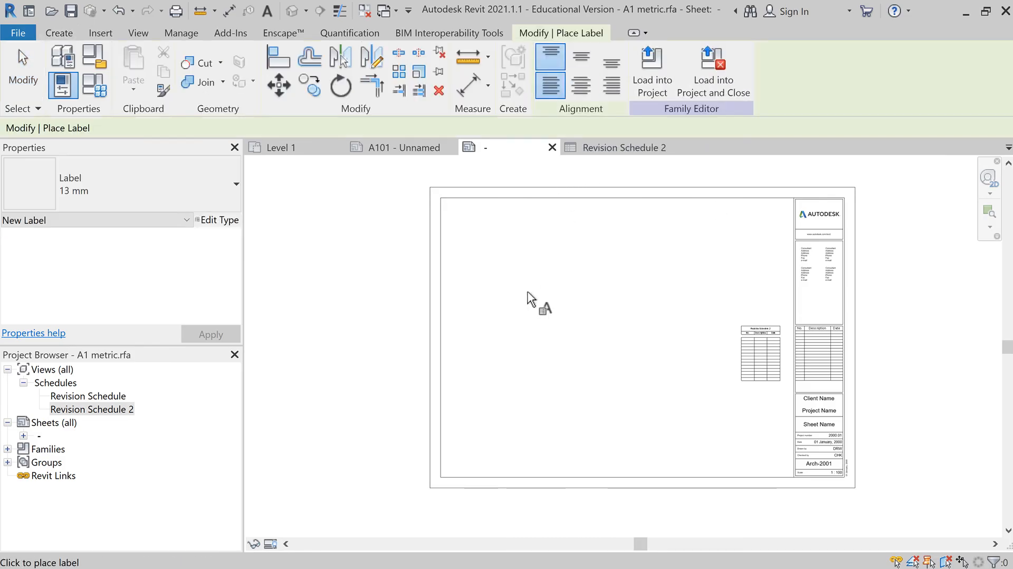
{"action": "left_click", "coordinate": [620, 338]}
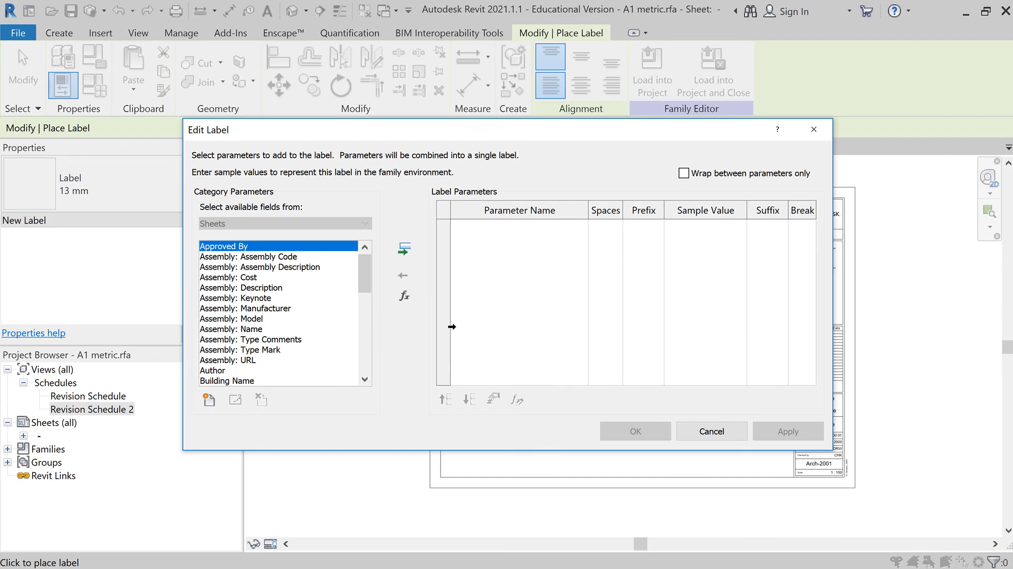
{"action": "scroll", "coordinate": [263, 289], "scroll_direction": "down", "scroll_amount": 4}
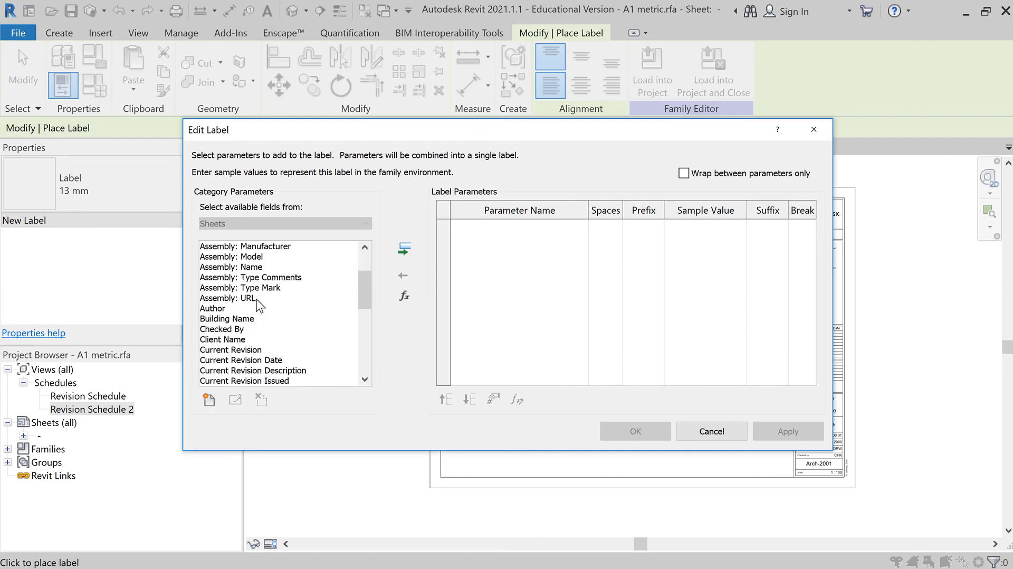
{"action": "scroll", "coordinate": [255, 292], "scroll_direction": "down", "scroll_amount": 5}
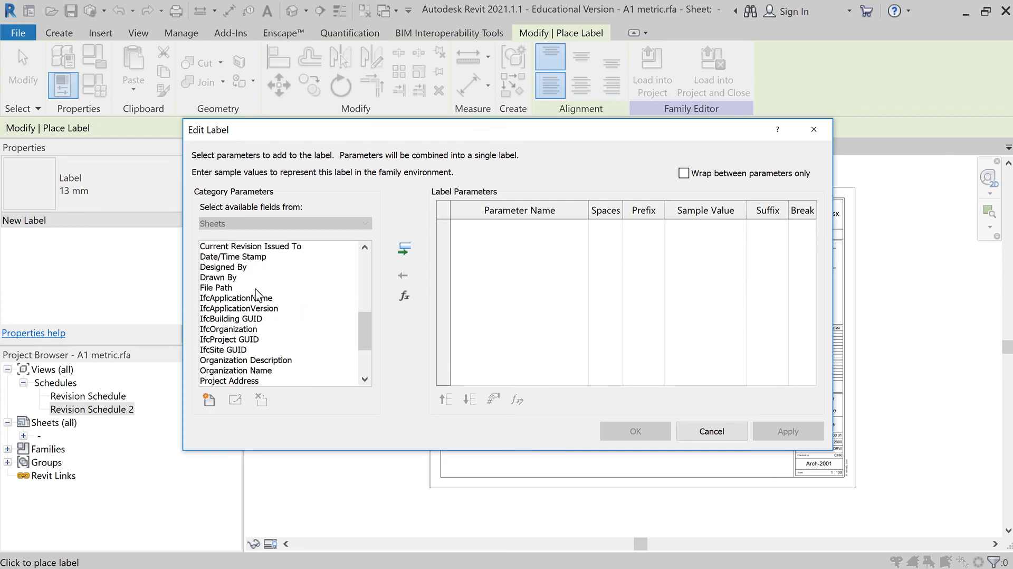
{"action": "scroll", "coordinate": [258, 296], "scroll_direction": "down", "scroll_amount": 1}
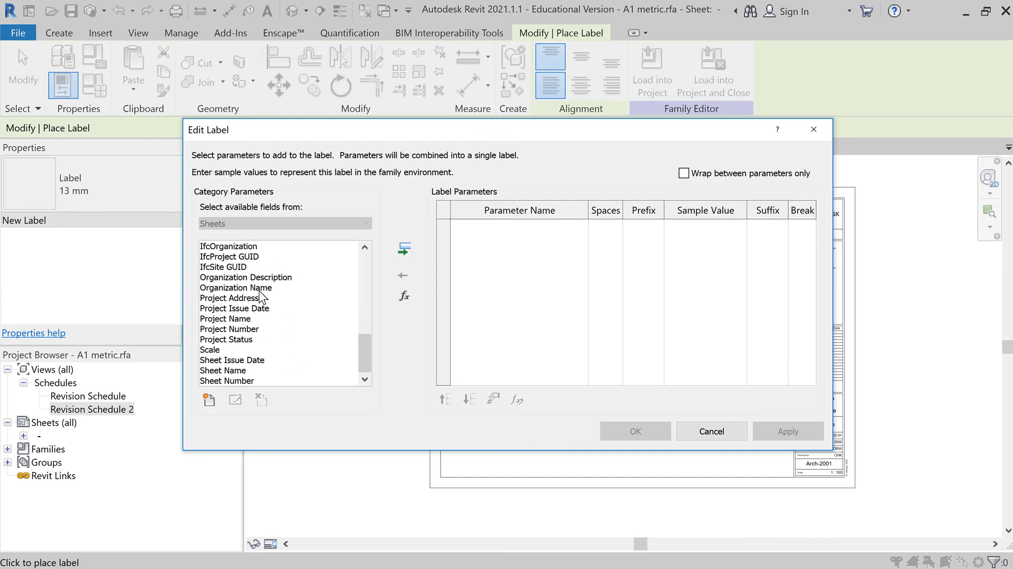
{"action": "scroll", "coordinate": [261, 299], "scroll_direction": "up", "scroll_amount": 10}
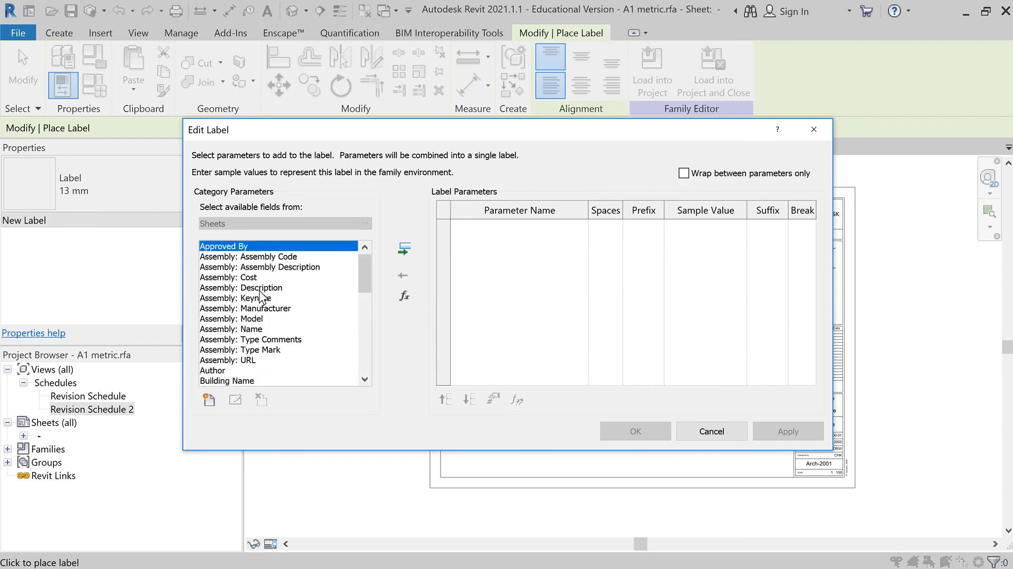
{"action": "left_click", "coordinate": [811, 139]}
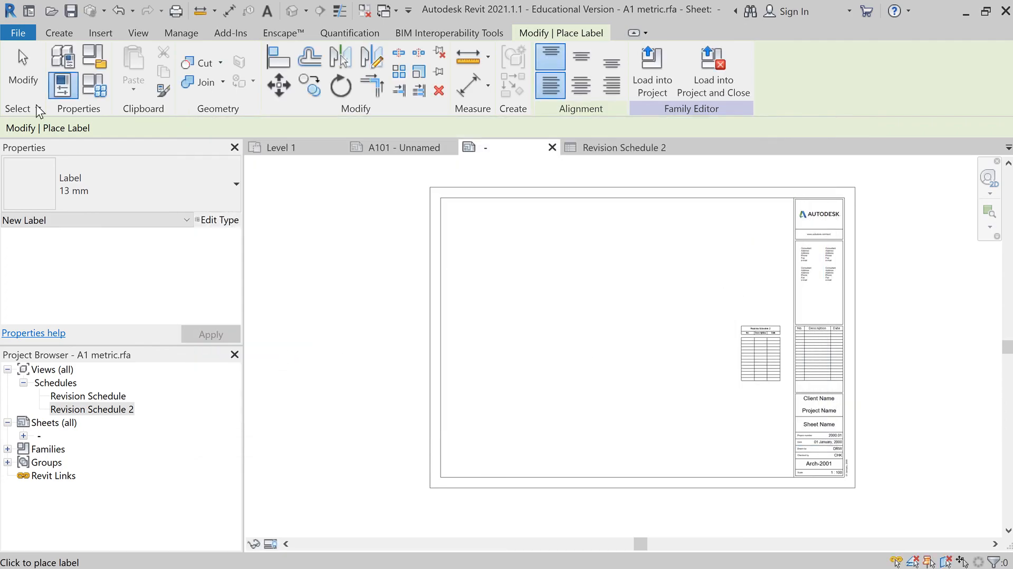
{"action": "left_click", "coordinate": [33, 74]}
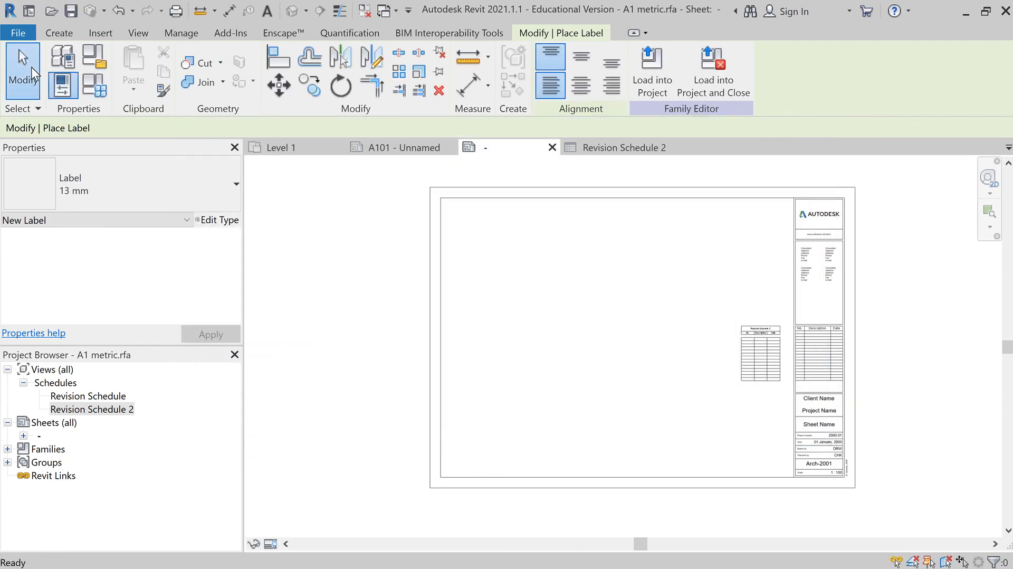
Step: Delete the Revision Schedule 2 table placed beside the existing revision table on the title block sheet
{"action": "left_click", "coordinate": [758, 353]}
{"action": "key", "text": "Delete"}
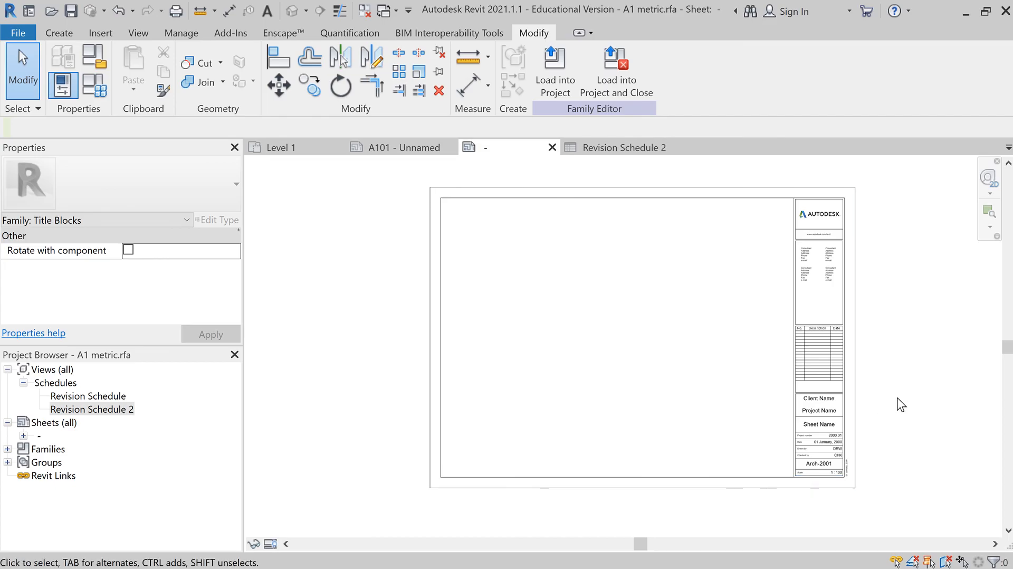
{"action": "middle_click_drag", "start_coordinate": [898, 407], "coordinate": [802, 401]}
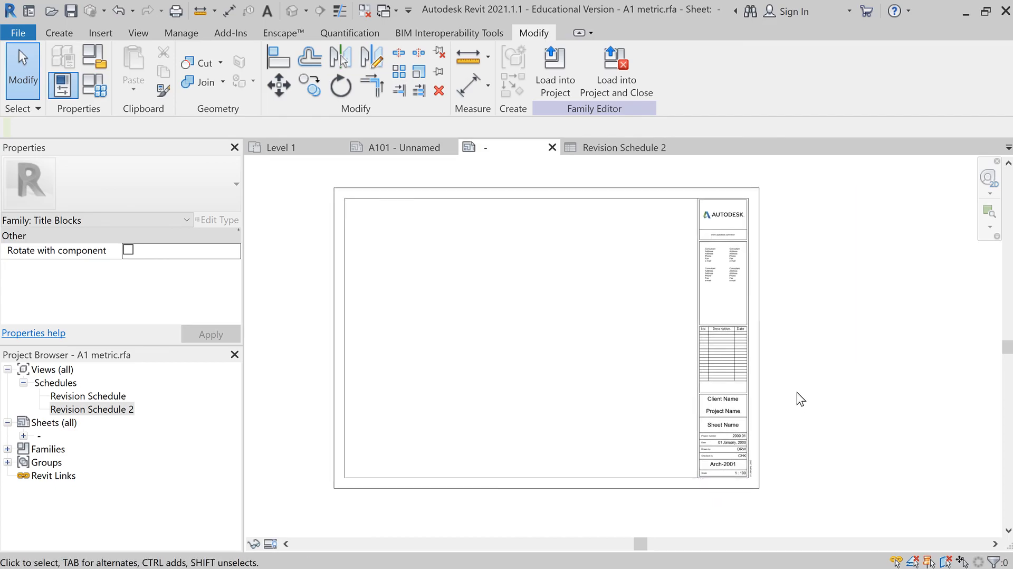